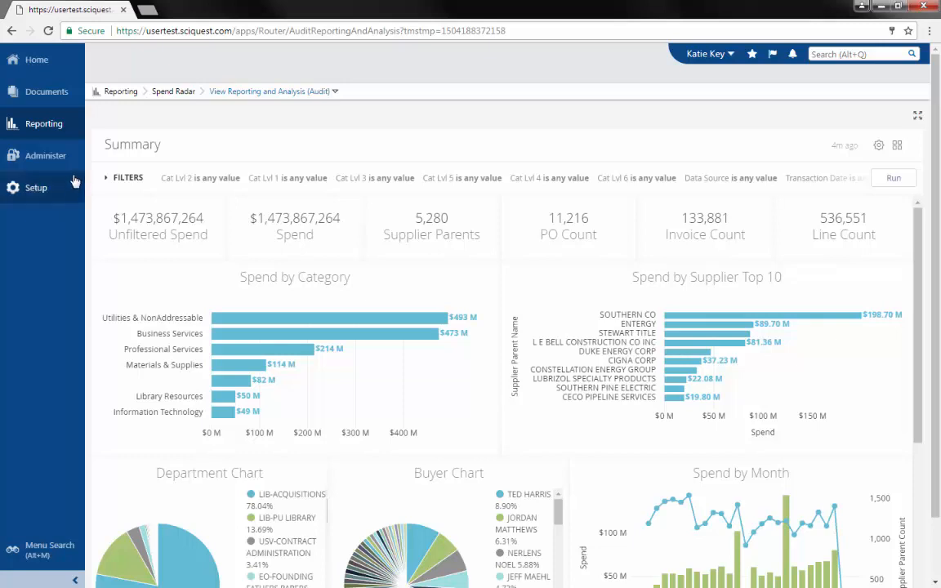
Step: Switch the Summary dashboard to full-screen, showing Utilities & NonAddressable as the top category at $493 M
mouse_move(58, 133)
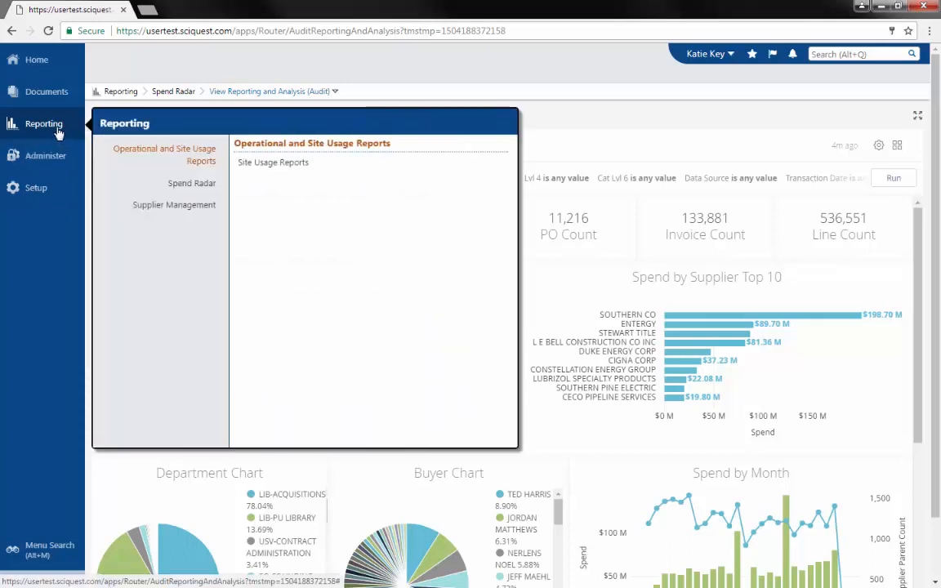
mouse_move(188, 186)
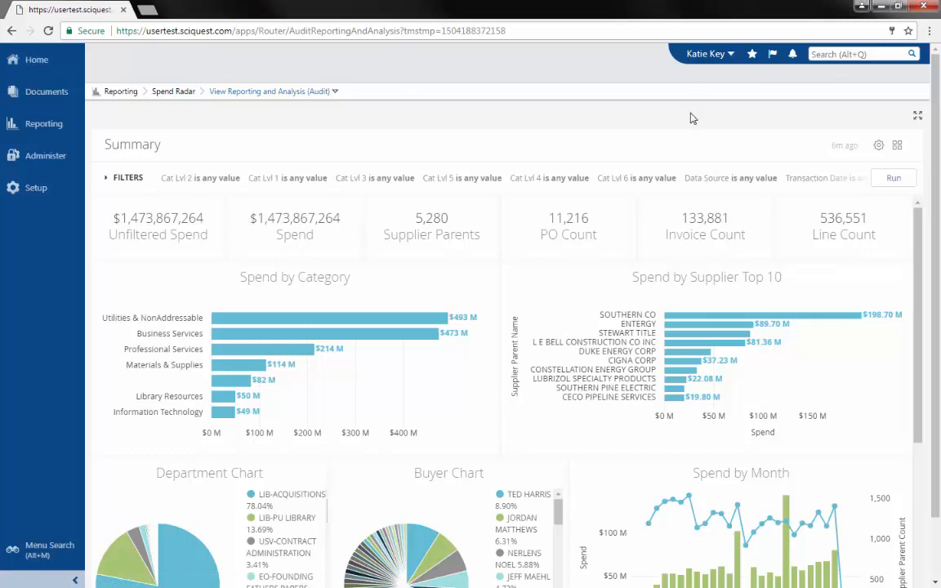
click(918, 120)
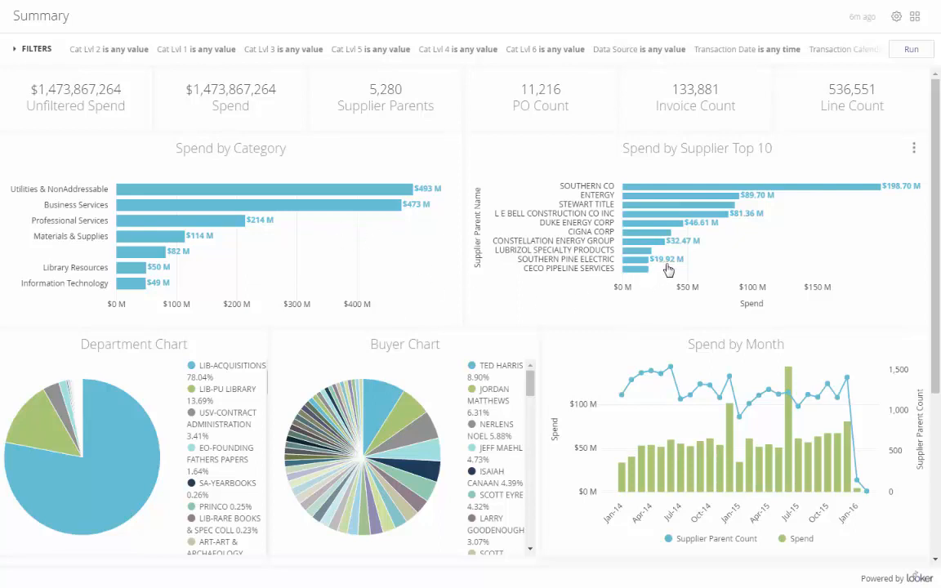
mouse_move(672, 214)
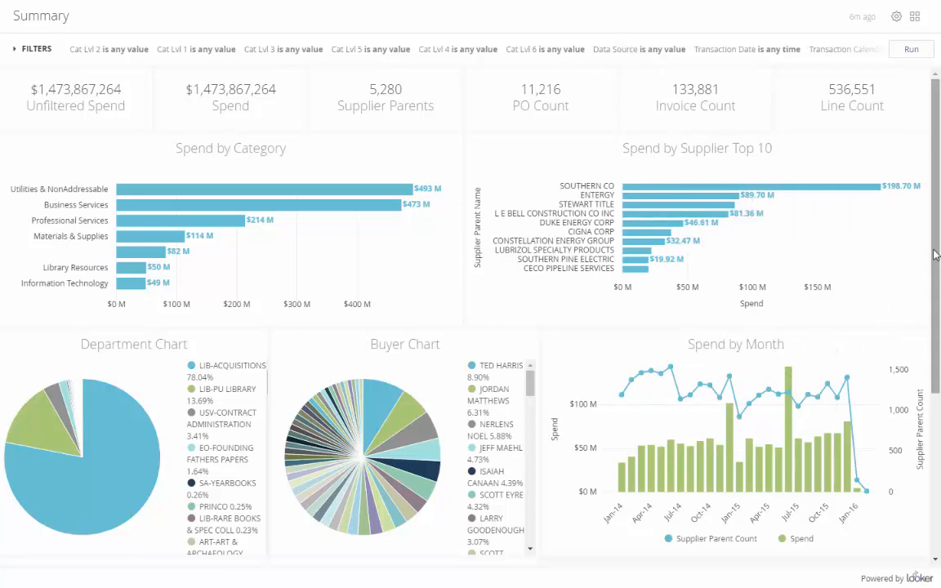
drag(935, 255, 939, 219)
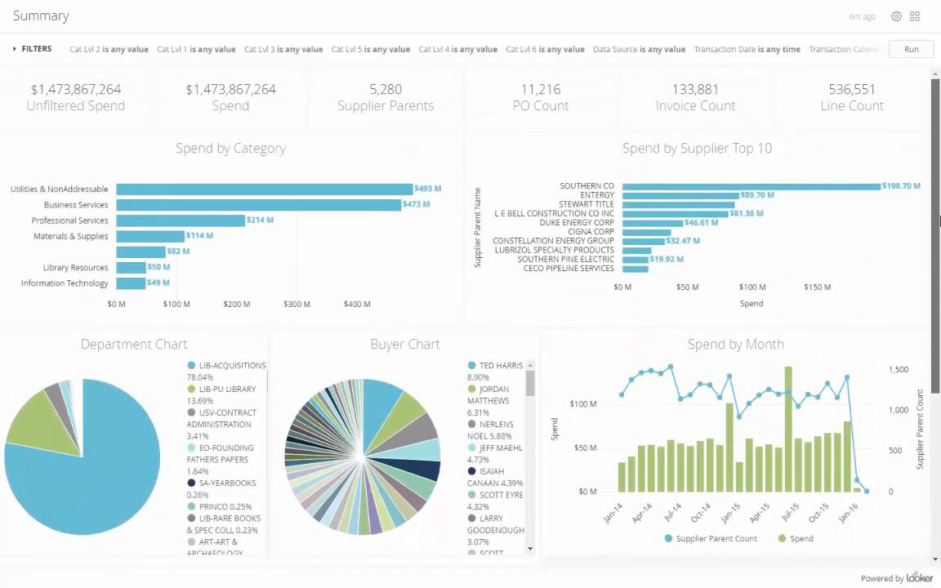
click(915, 21)
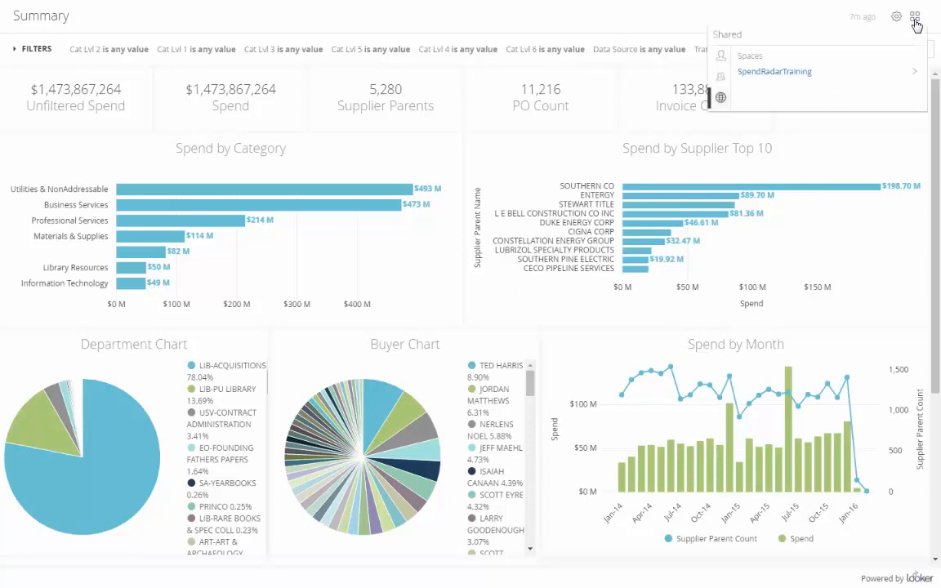
click(769, 73)
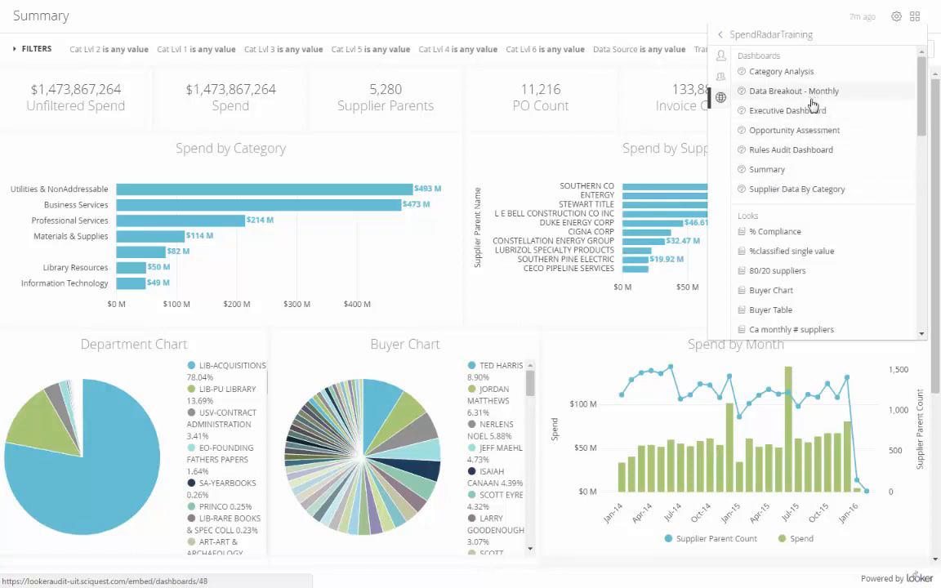
click(689, 18)
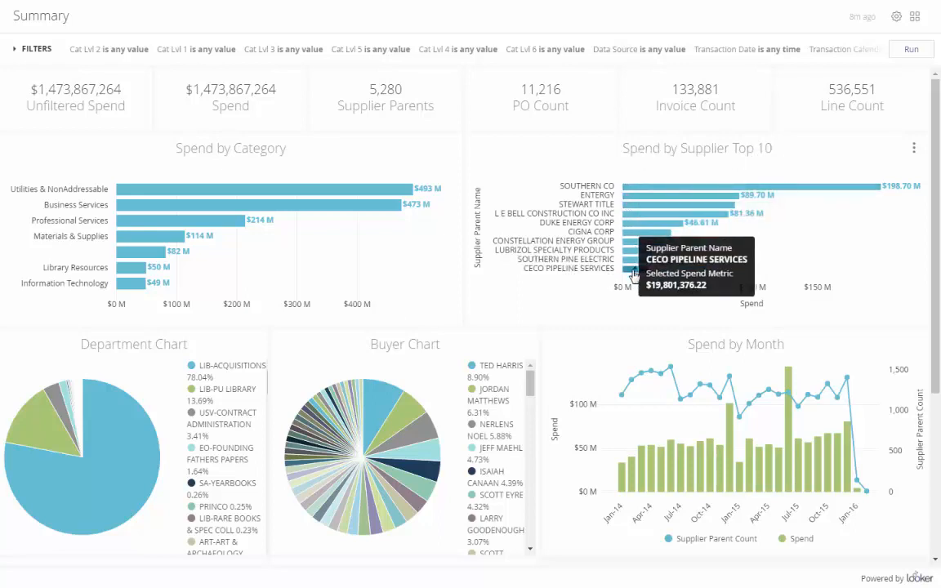
Step: Choose Explore From Here on the Spend by Supplier Top 10 tile's menu
mouse_move(681, 217)
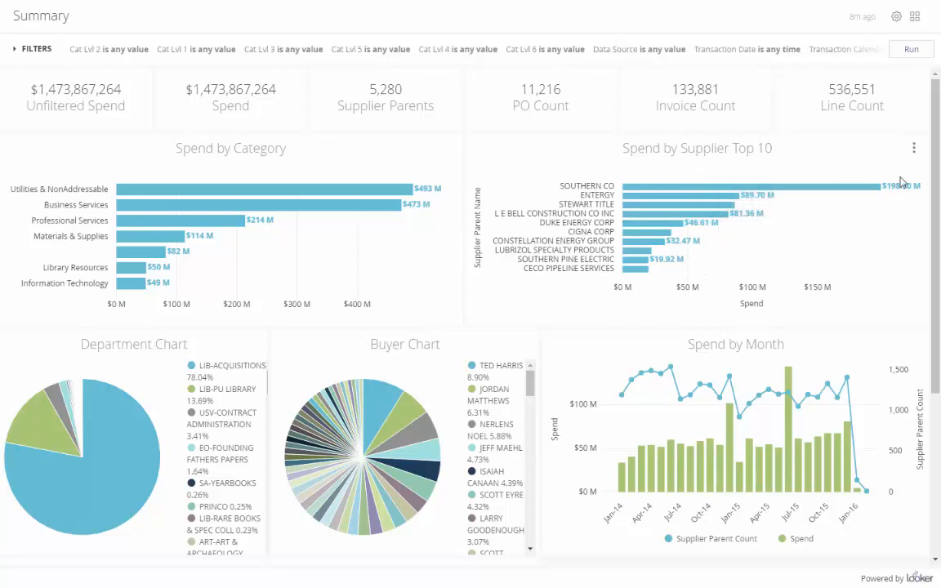
click(914, 150)
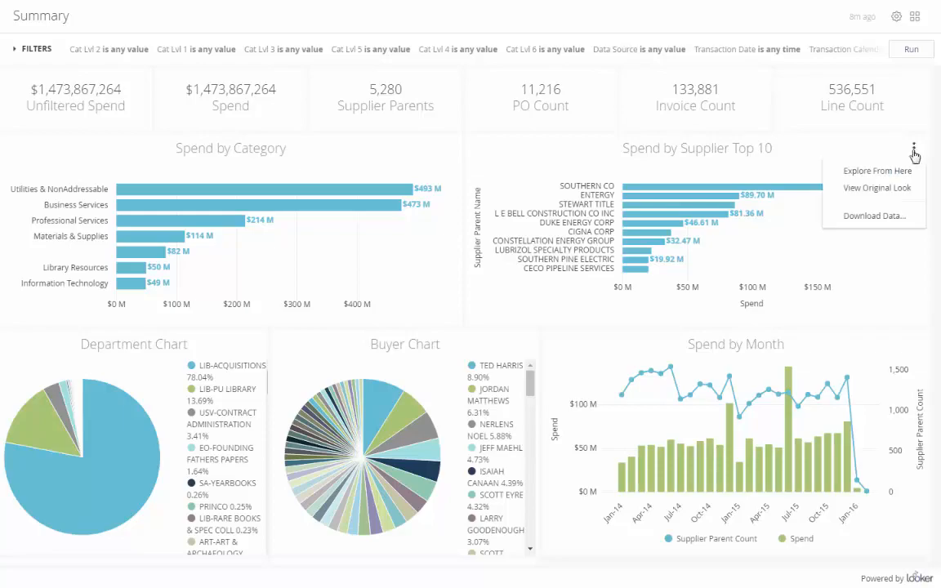
click(808, 169)
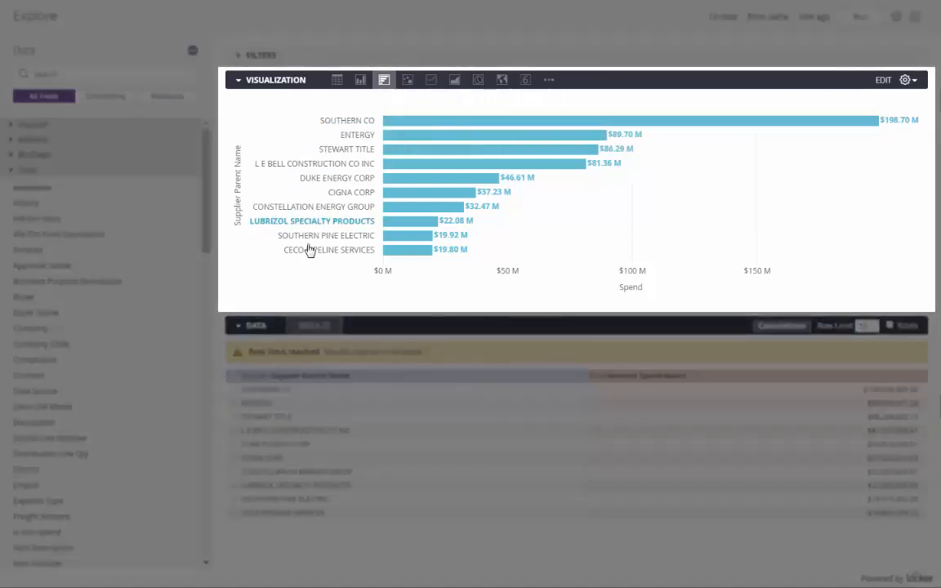
Step: Open the chart's Edit panel and move through the Series, Values and X tabs to the Y-axis settings
click(906, 82)
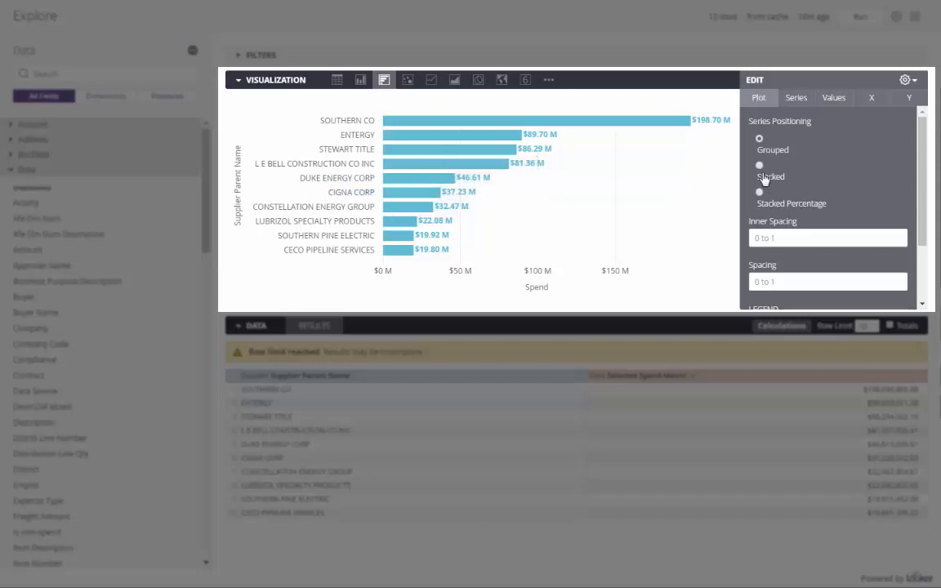
click(799, 104)
click(835, 105)
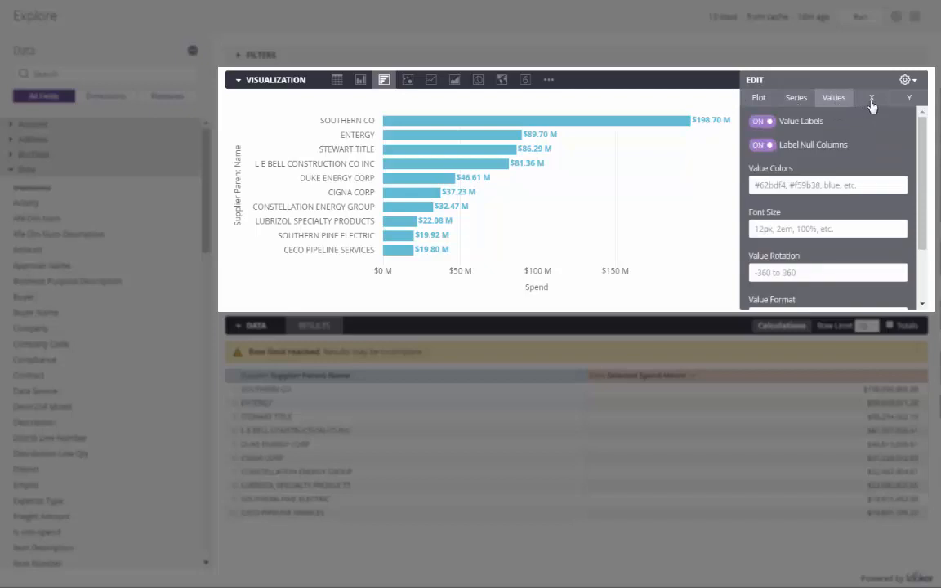
click(871, 99)
click(909, 100)
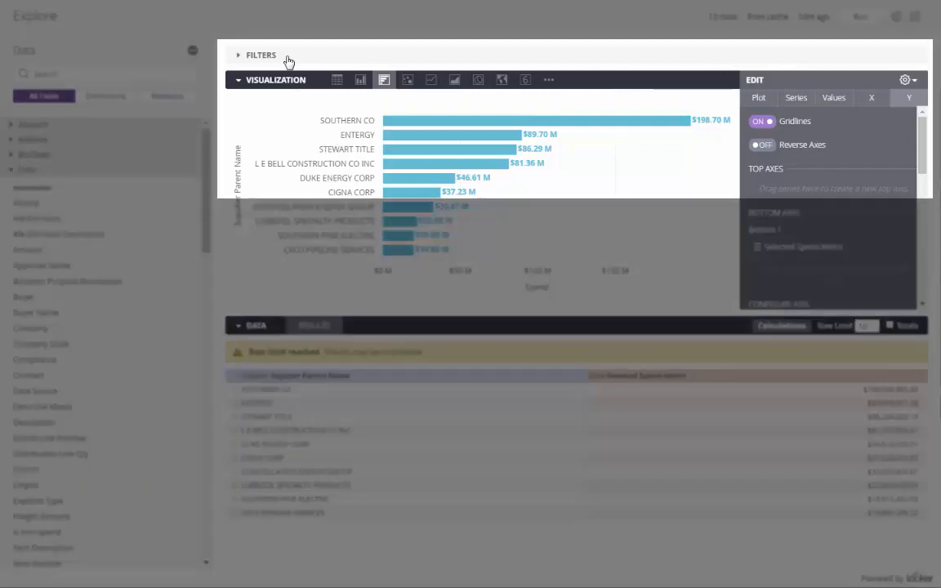
Step: Filter Transaction Date Year to 'is in the year' 2014 and rerun the query
click(286, 59)
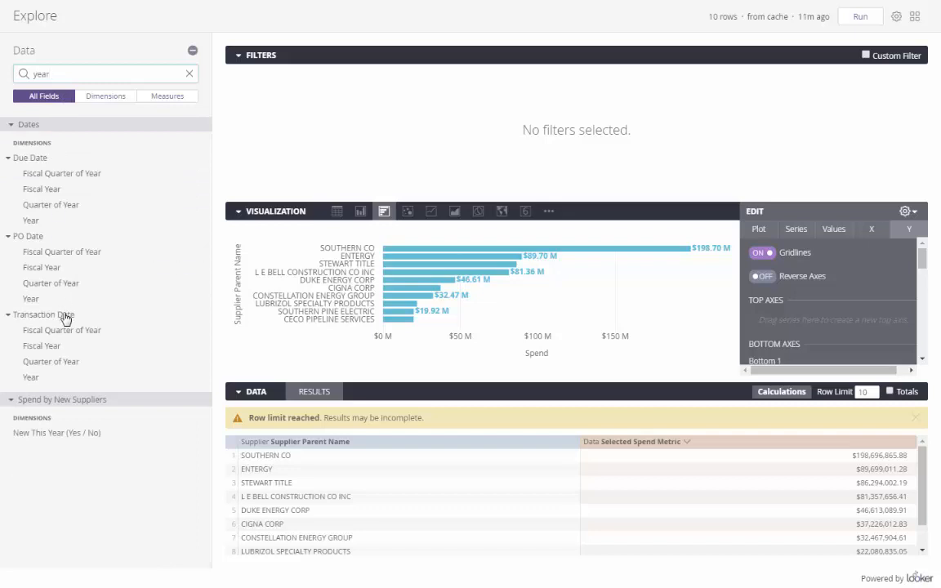
mouse_move(47, 380)
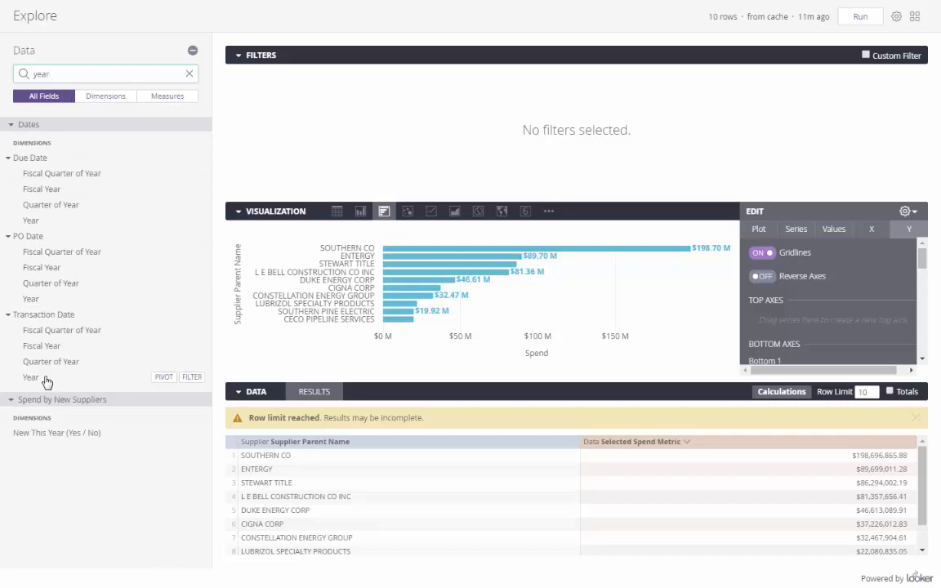
click(192, 377)
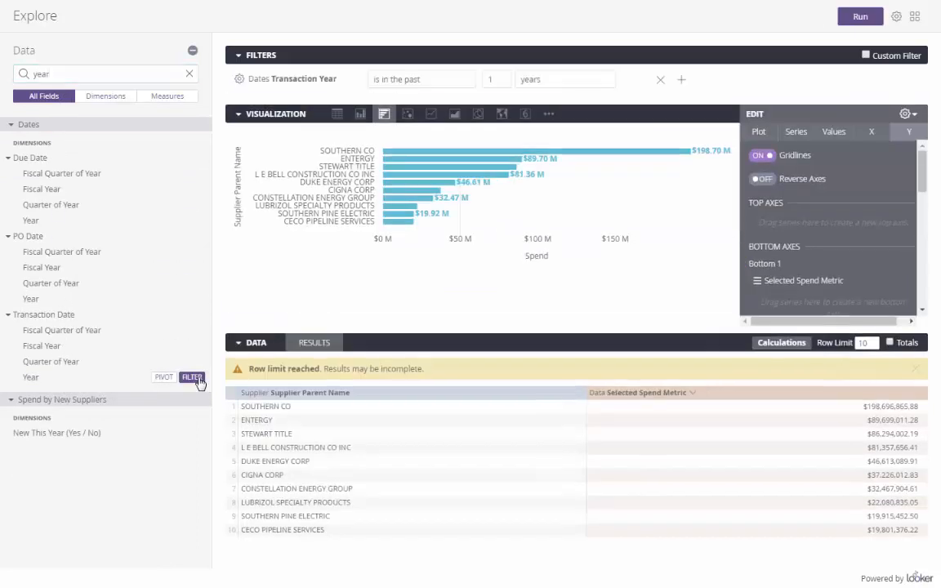
click(470, 81)
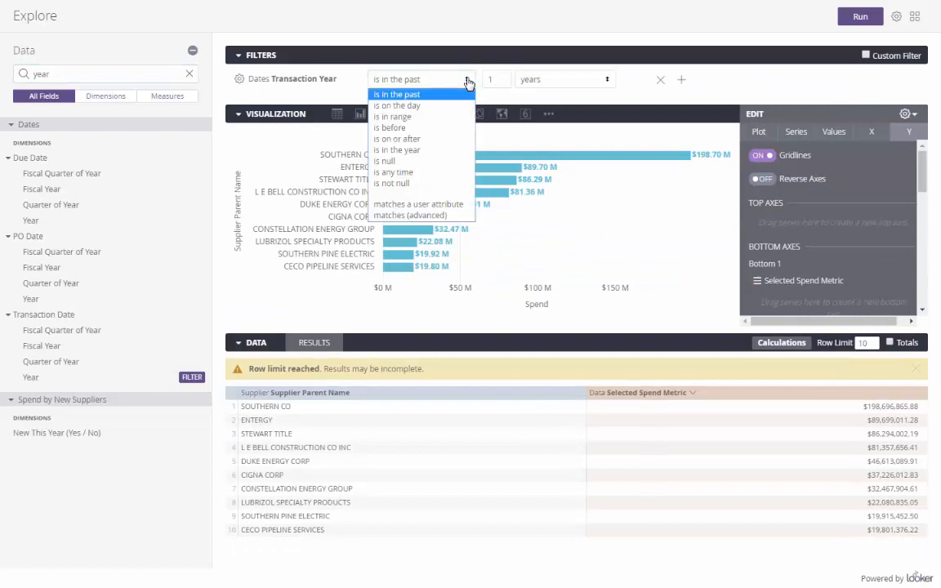
click(441, 151)
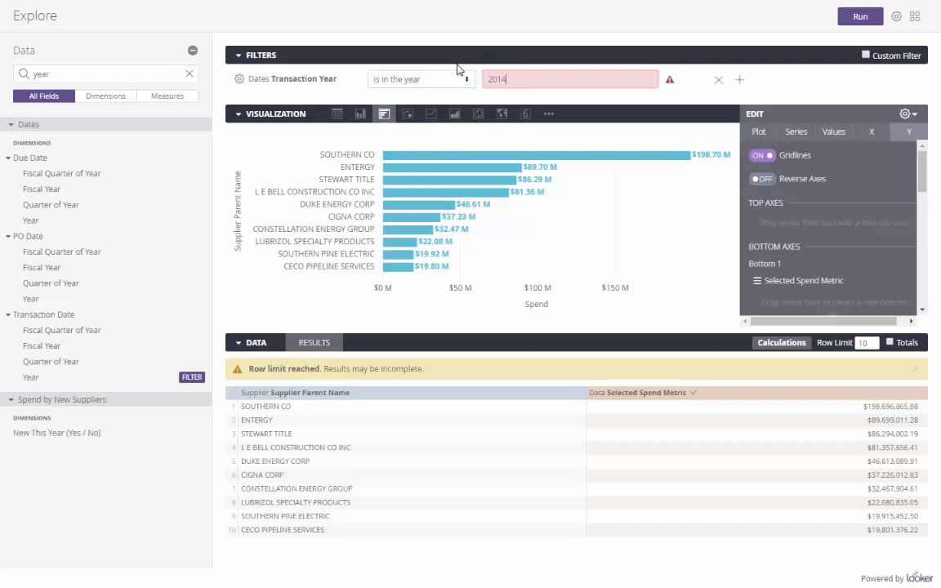
text(2014)
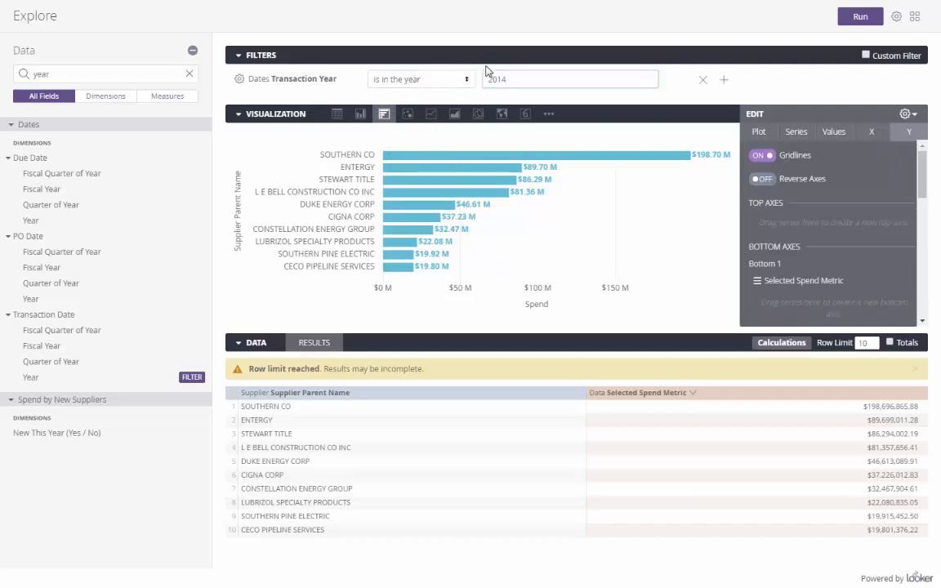
click(860, 17)
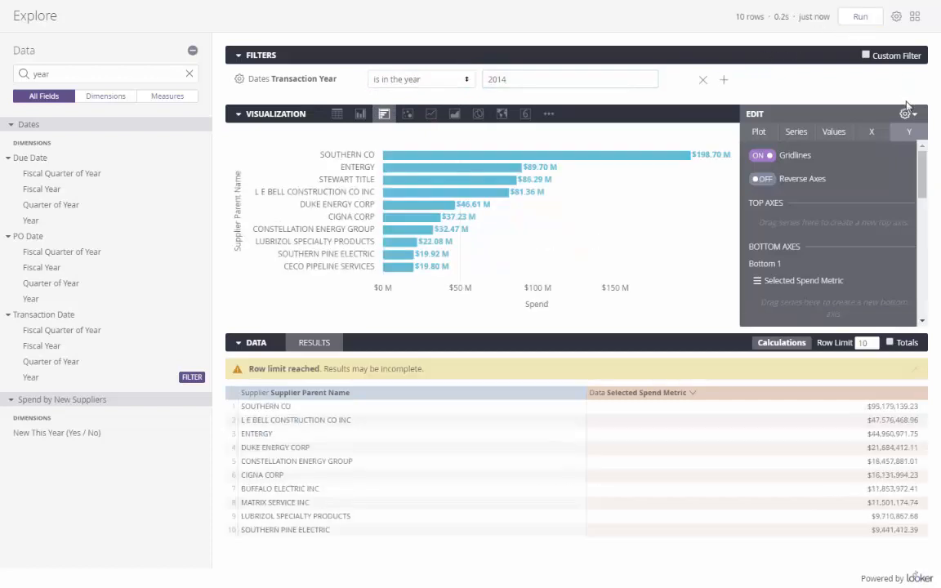
Step: Close the chart editor, add Transaction Year as a column, rerun, and open the gear menu's save options
click(904, 114)
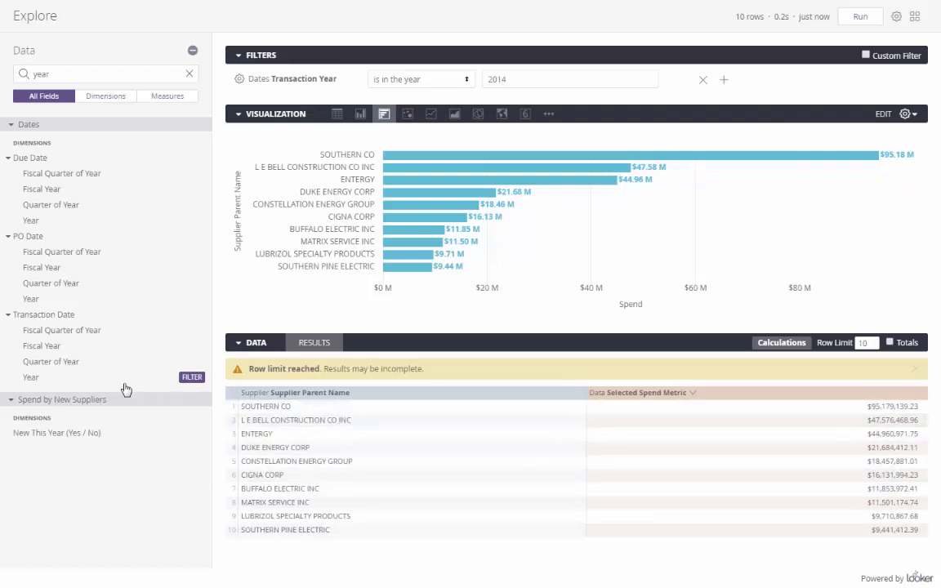
click(75, 379)
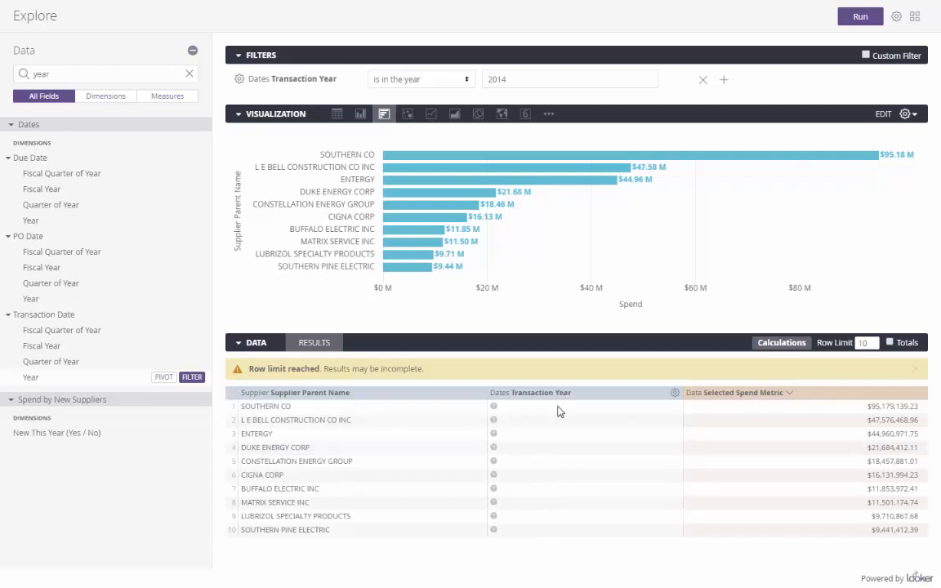
click(864, 18)
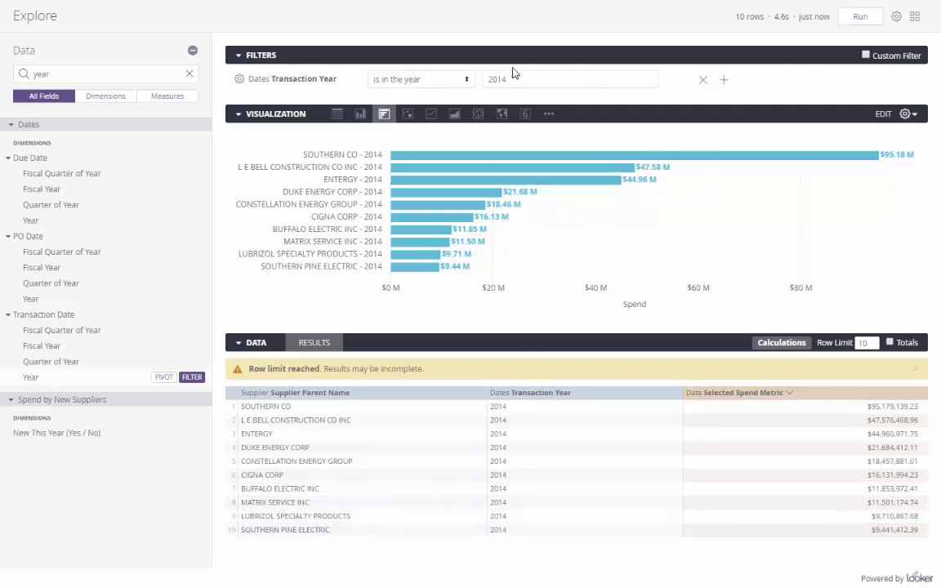
click(855, 22)
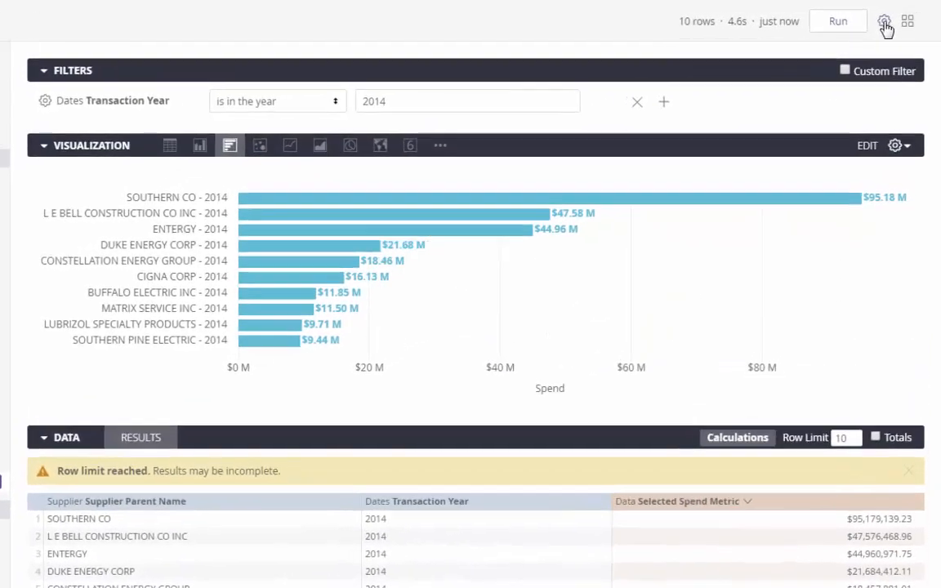
click(896, 16)
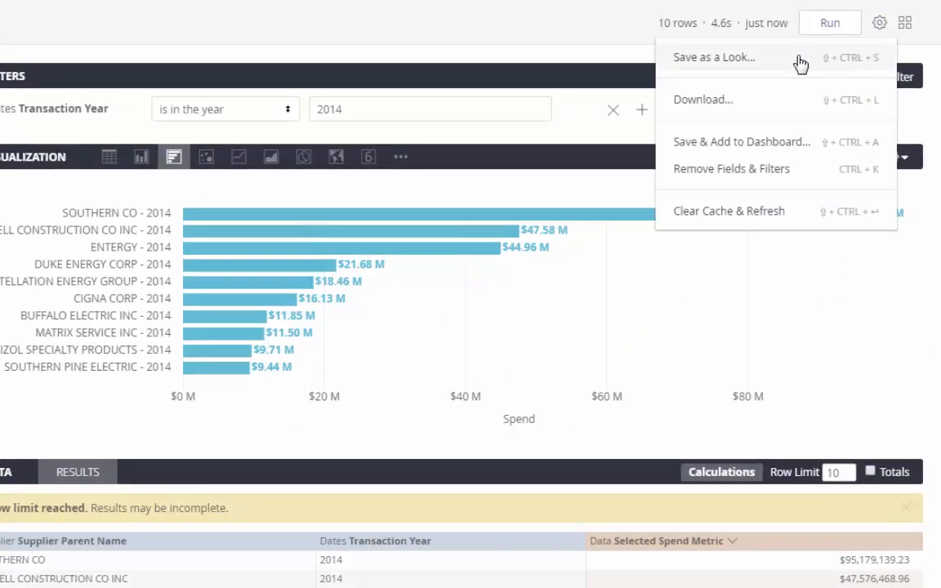
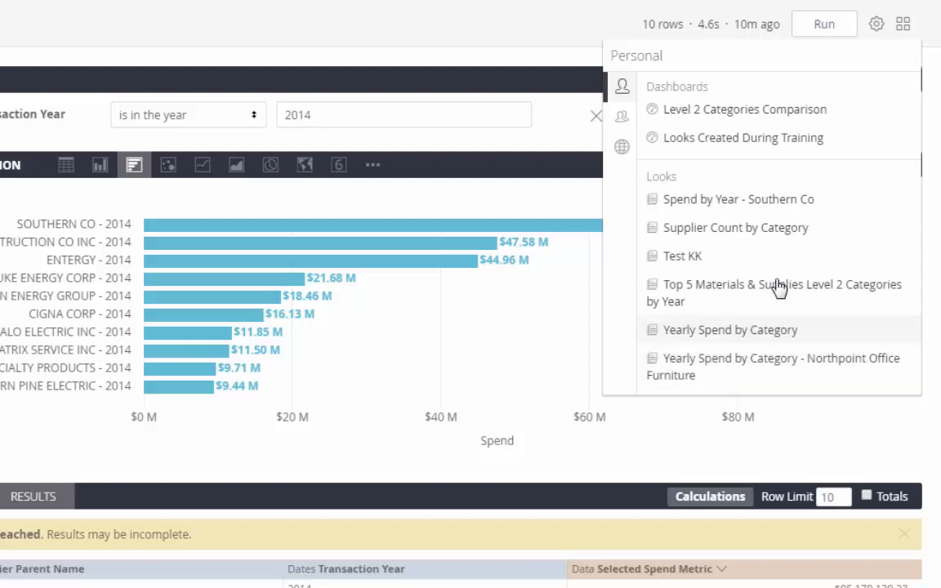
Step: Open the SpendRadarTraining space from the Shared spaces in the Browse panel
click(622, 116)
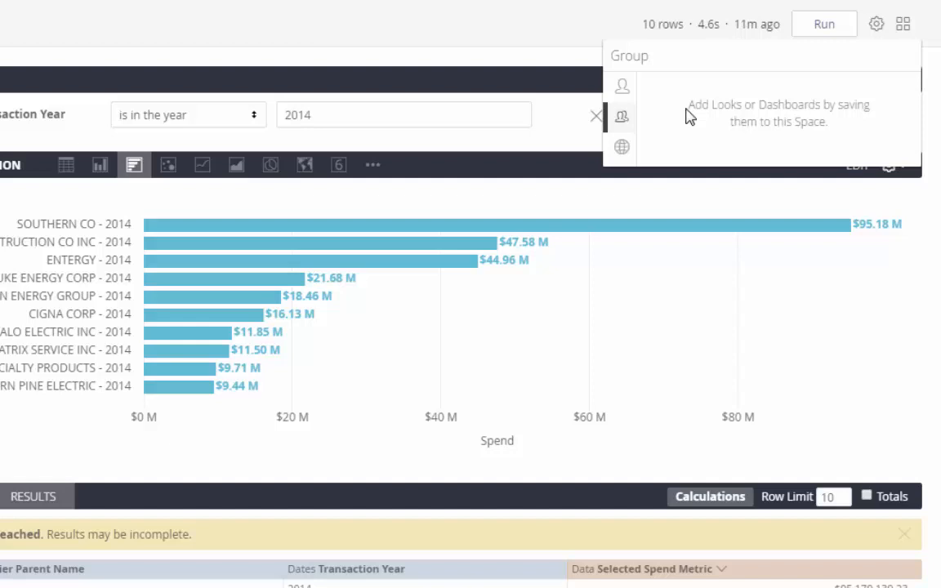
click(622, 149)
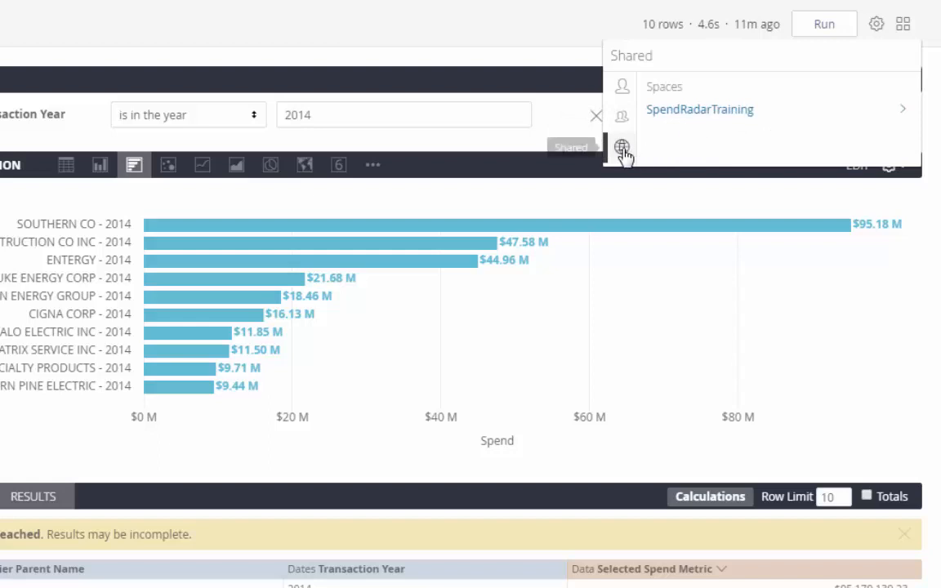
click(679, 122)
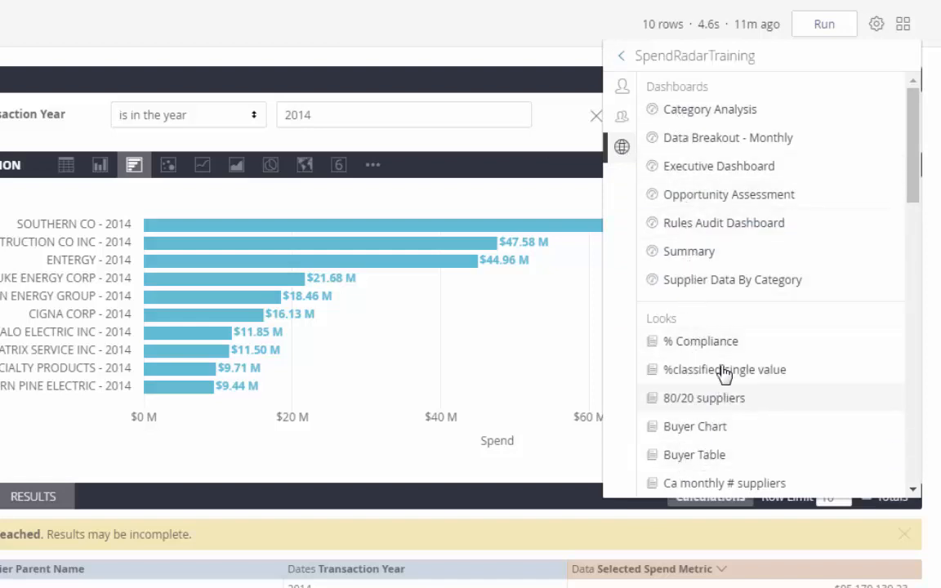
Step: Open the Supplier Data By Category dashboard and expand its Cat Lvl 1–4 filter rows
click(711, 282)
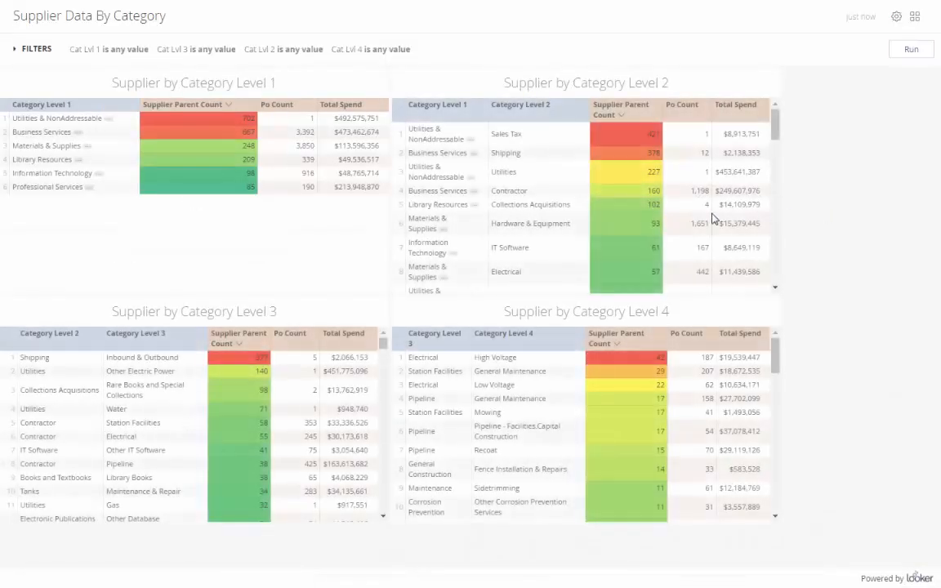
click(41, 50)
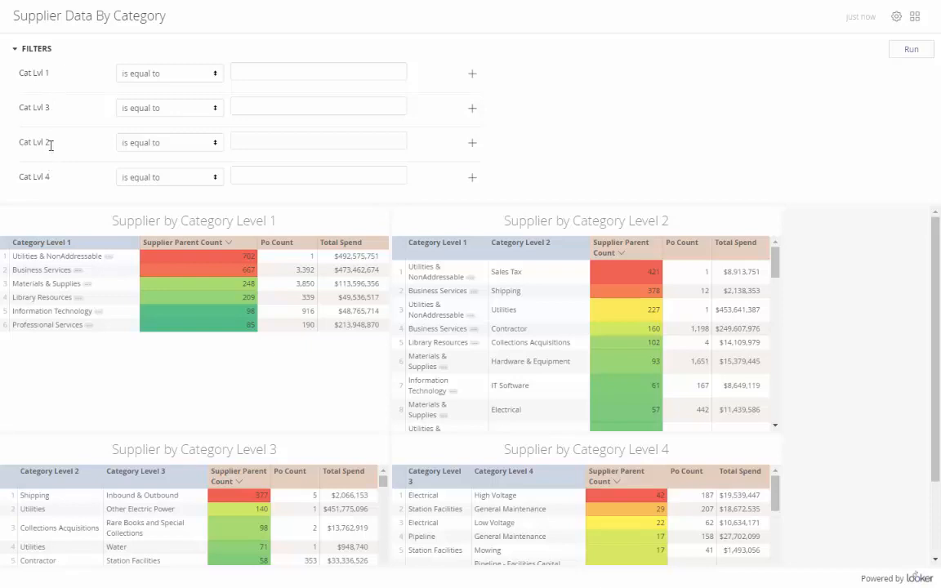
Step: Try Business Services as the Cat Lvl 1 filter, remove it, and collapse the filters
click(211, 77)
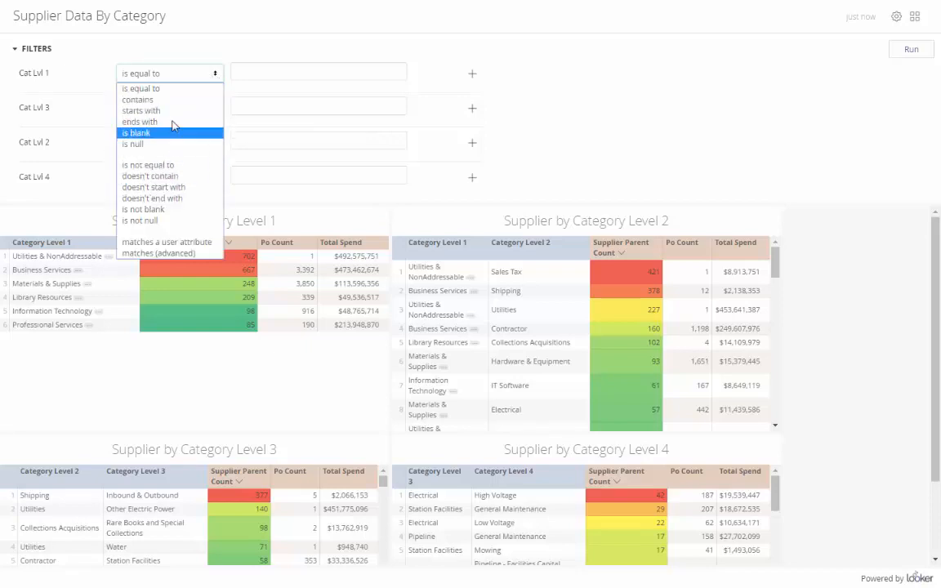
click(252, 72)
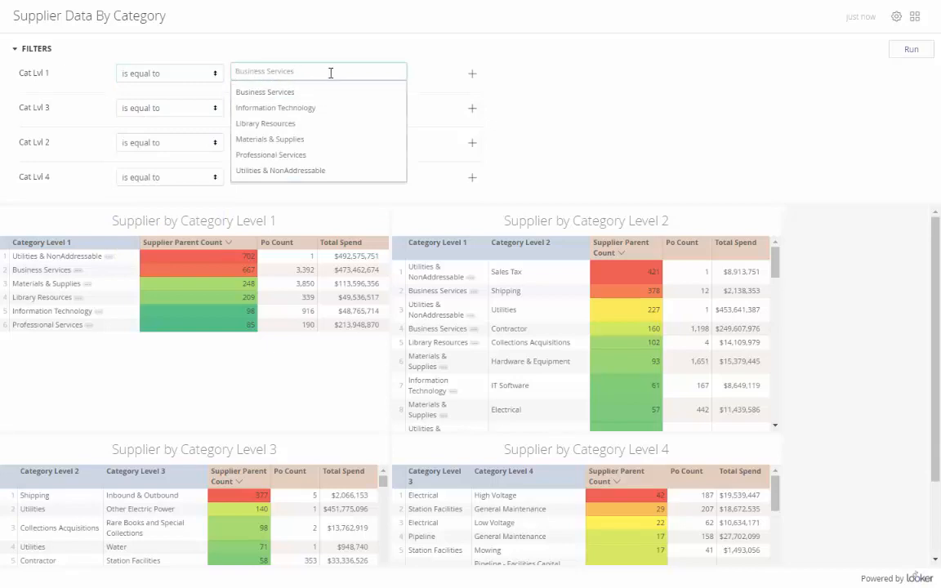
click(287, 94)
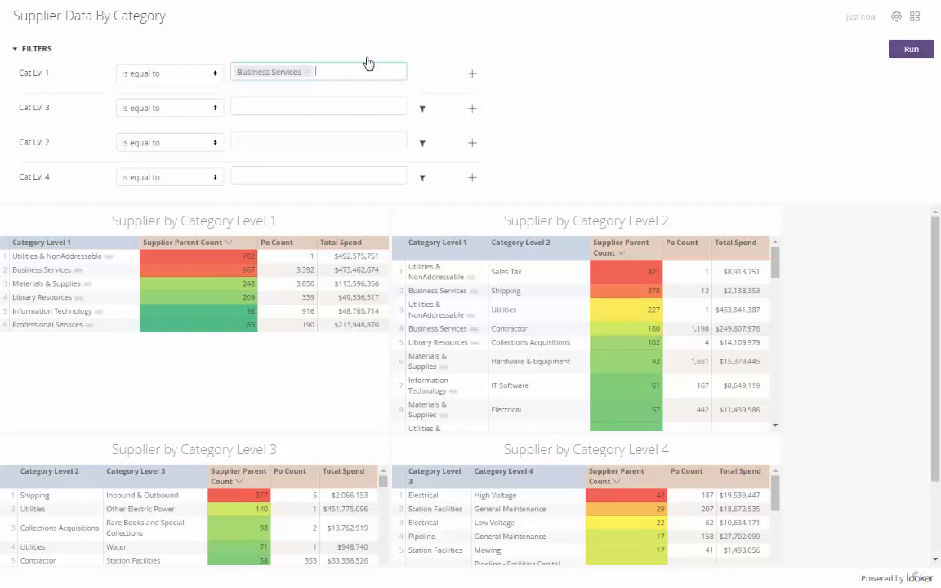
click(308, 72)
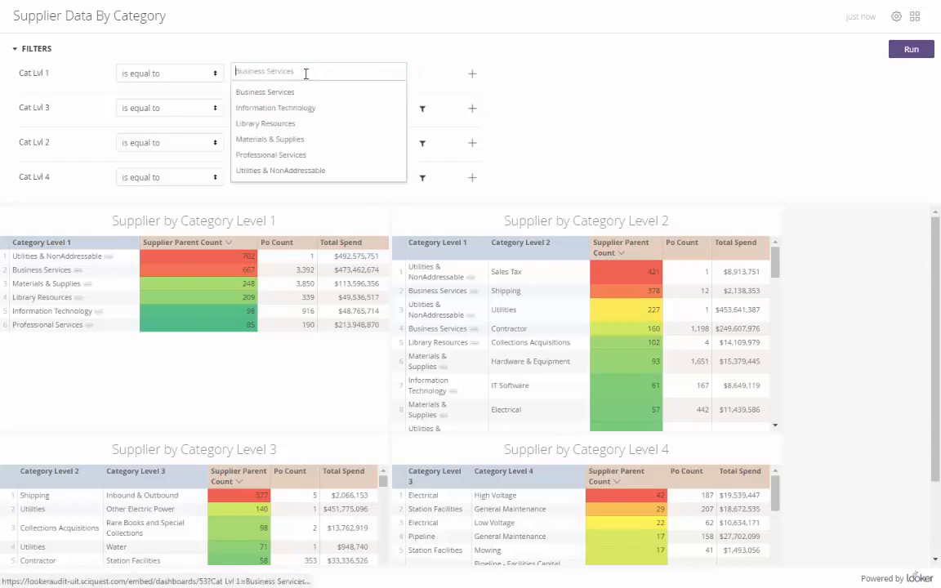
click(15, 51)
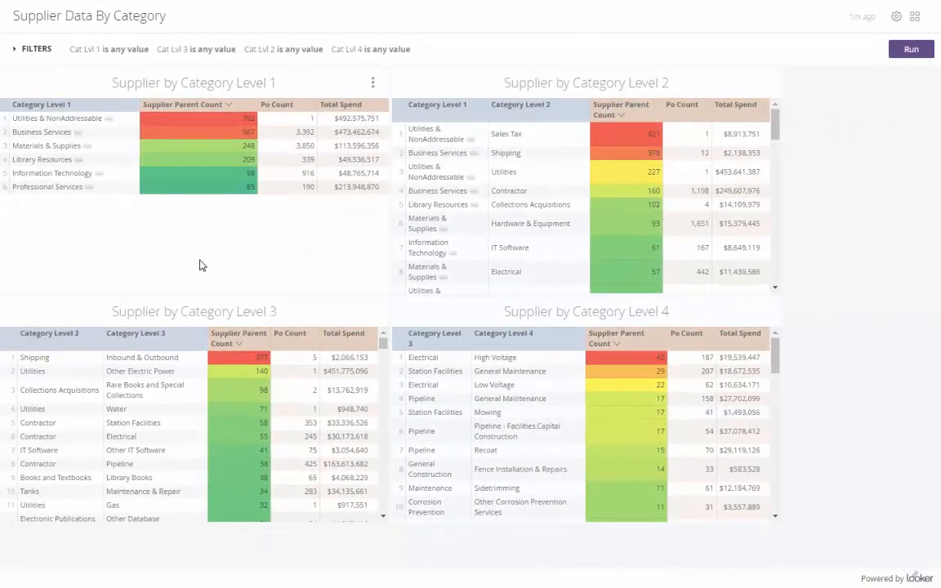
Step: Open the Supplier by Category Level 1 tile's query with Explore From Here
click(372, 83)
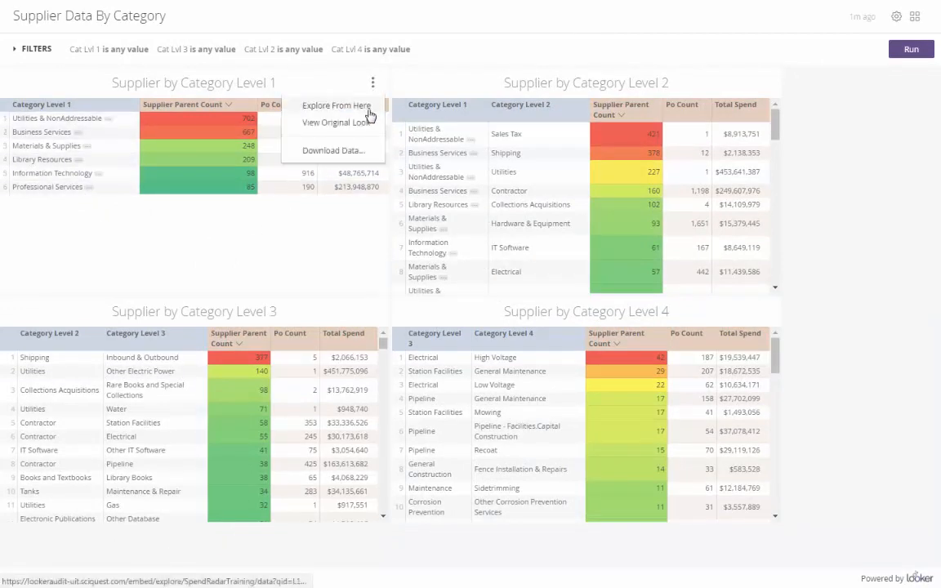
click(369, 106)
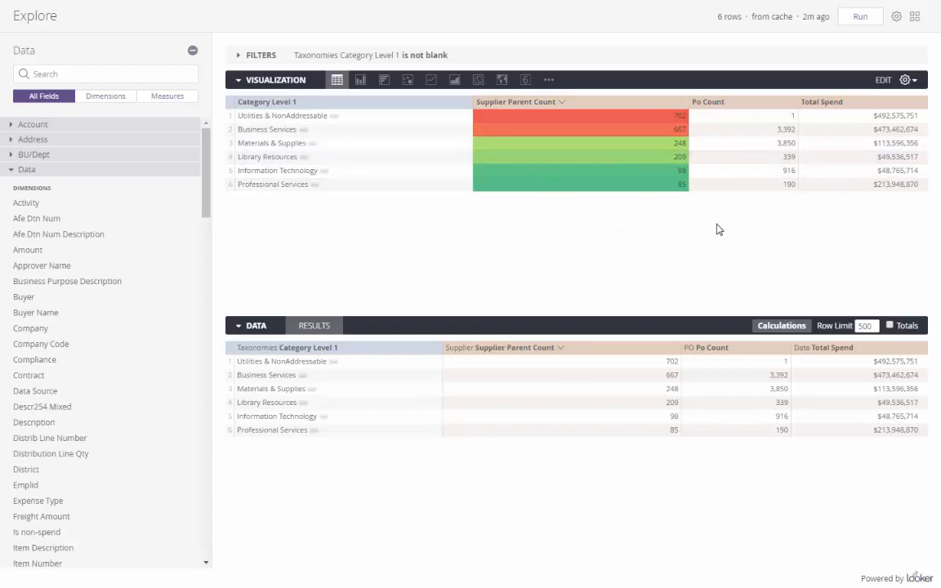
Step: Leave the Explore and go back to the Supplier Data By Category dashboard
click(896, 17)
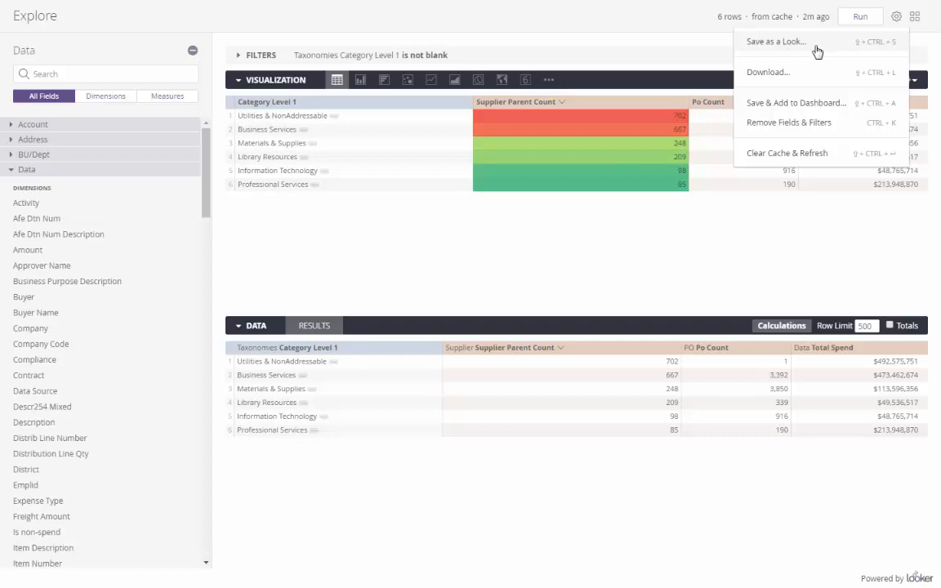
right_click(647, 13)
click(668, 42)
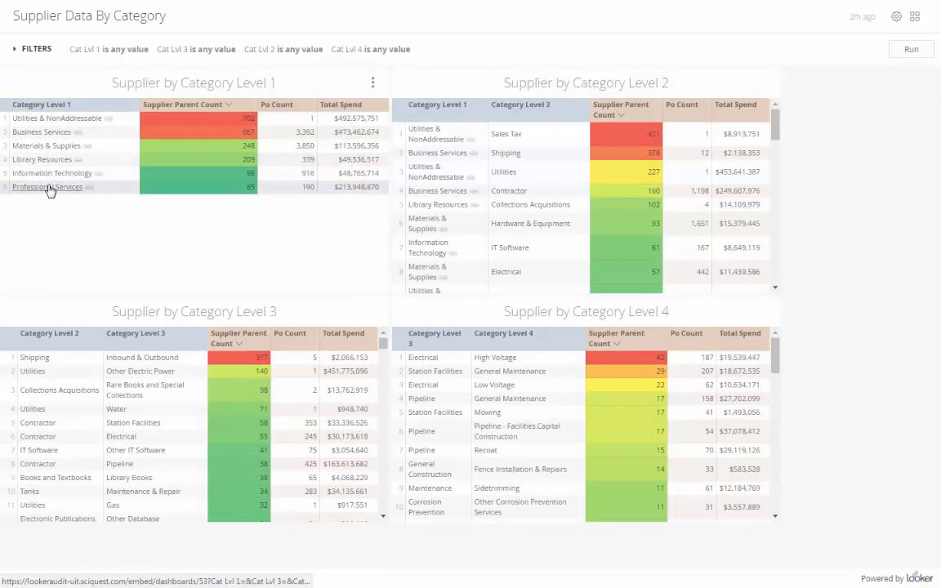
Step: Drill Business Services in the Level 1 tile down by Category Level 2
click(50, 138)
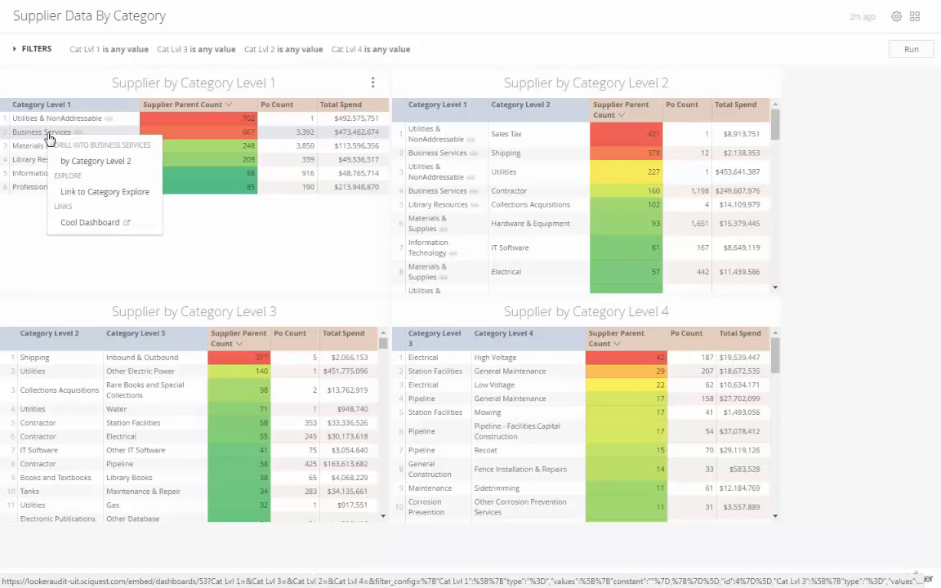
click(93, 162)
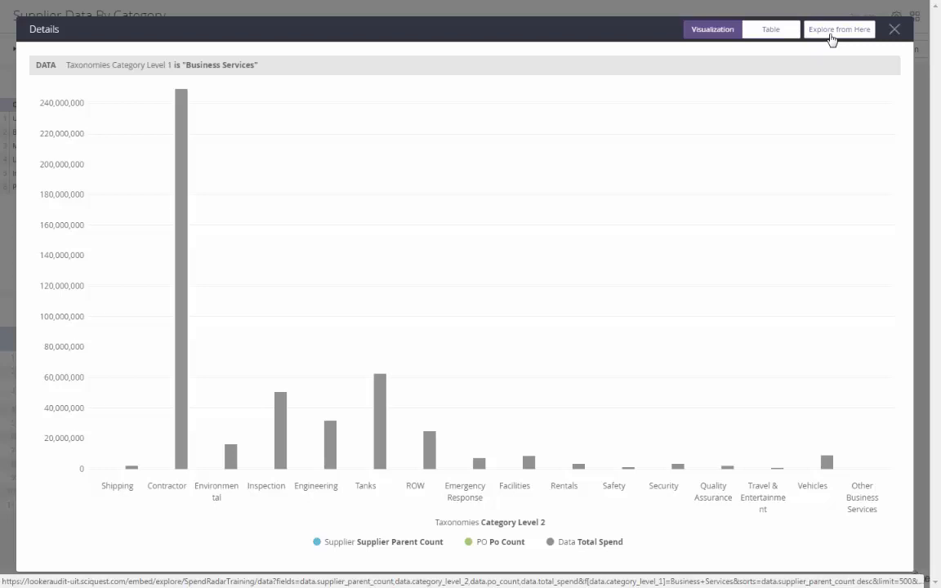
Step: Switch the Business Services drill to a table and open it in Explore
click(774, 33)
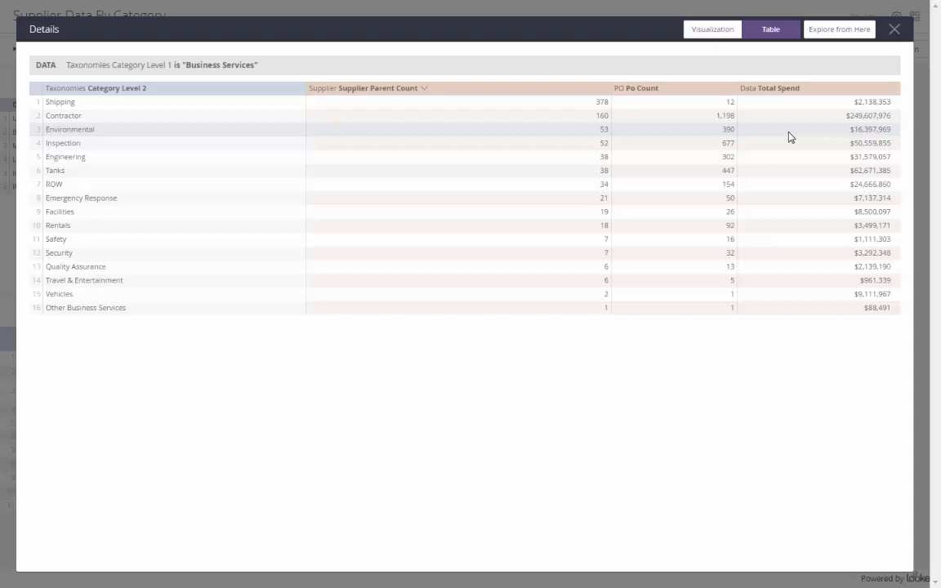
click(837, 36)
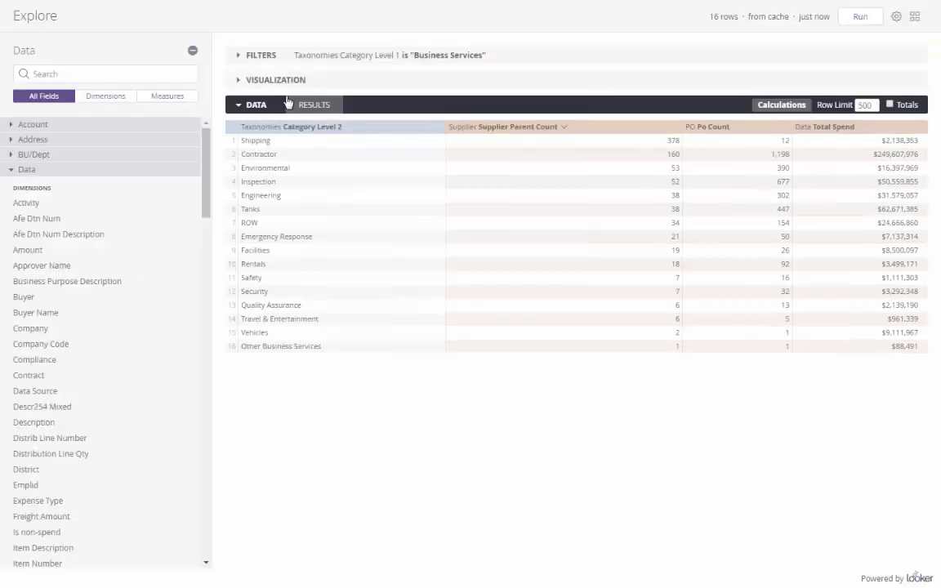
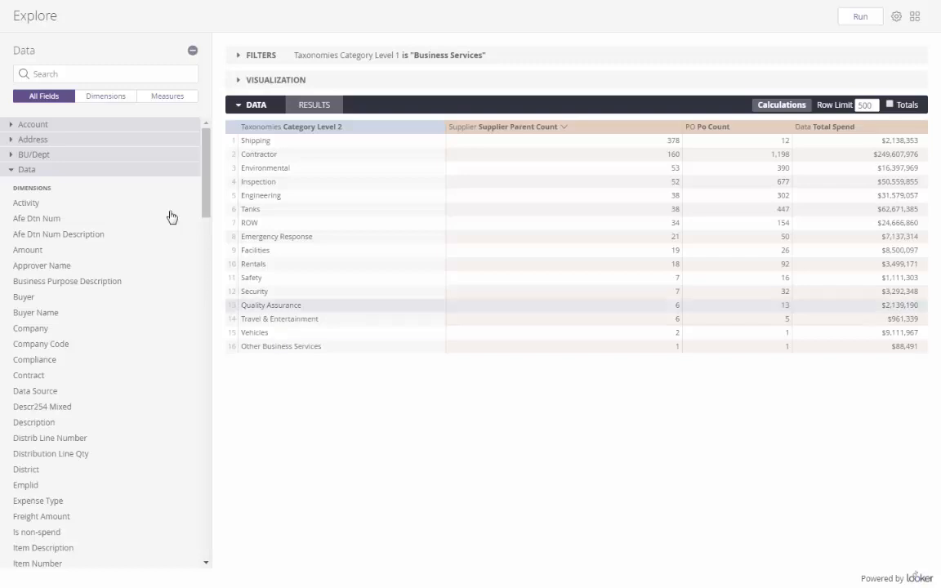
Step: Put the cursor in the field Search box of the Explore field list
click(58, 73)
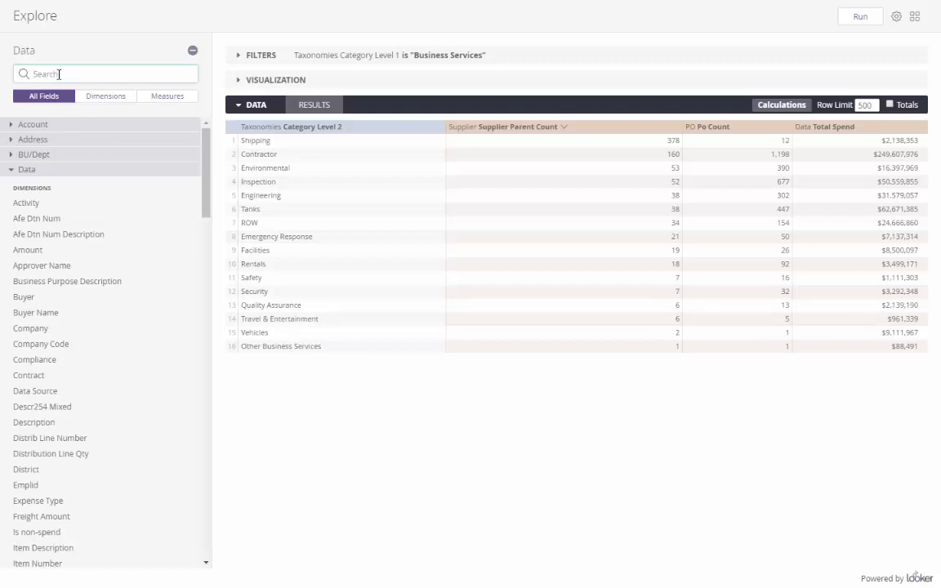
Step: Add Transaction Date > Year to the results and rerun, splitting rows into 2014 and 2015
text(year)
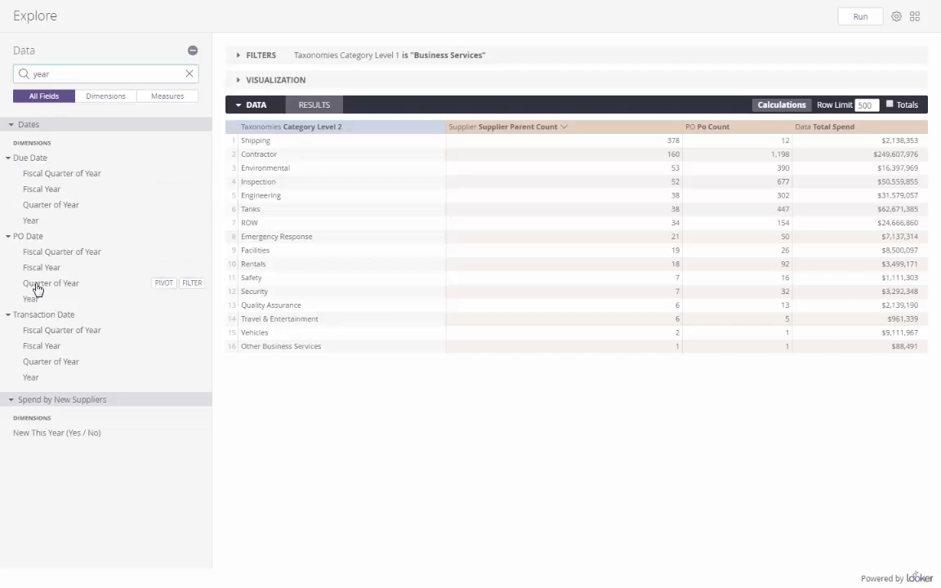
click(47, 379)
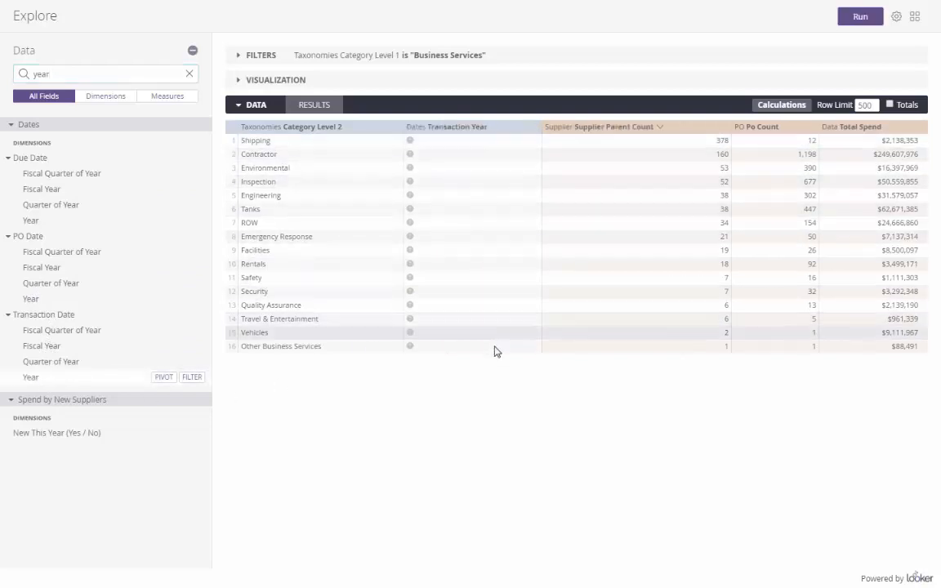
click(871, 20)
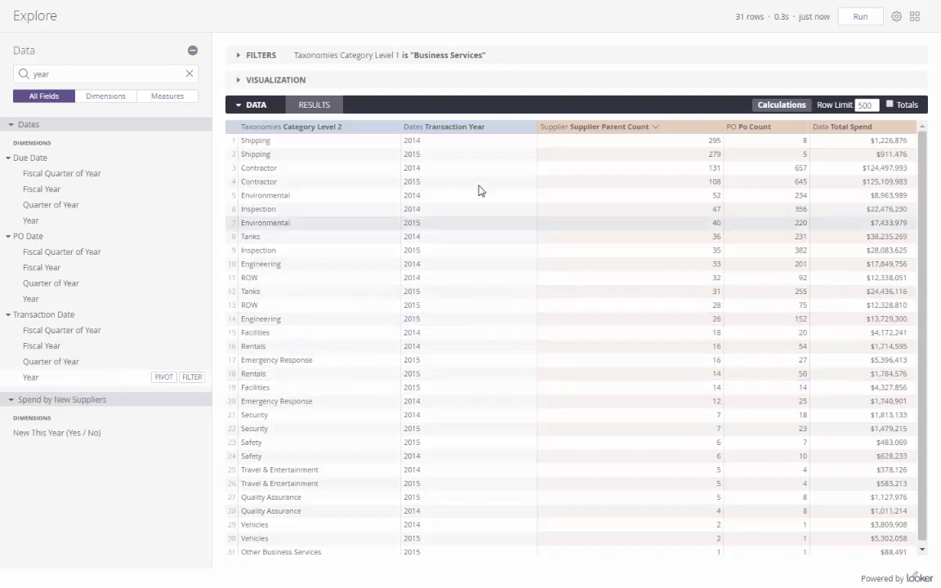
Step: Pivot on Transaction Year and sort categories by 2015 Data Total Spend, descending
click(529, 128)
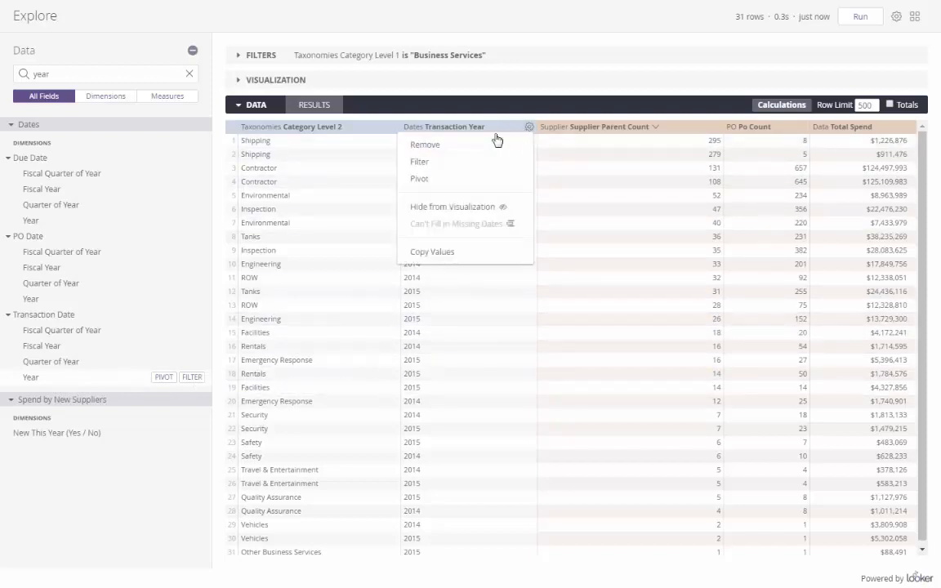
click(432, 180)
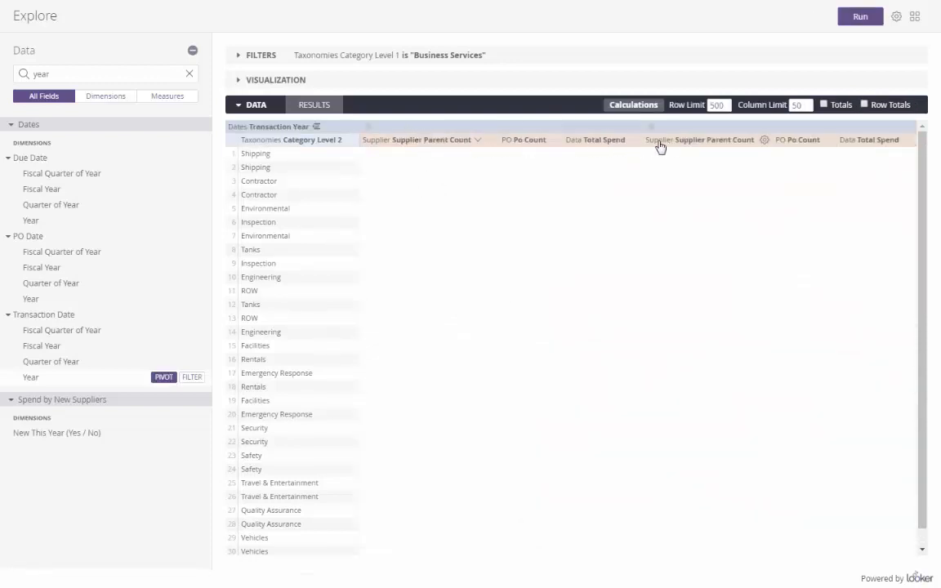
click(861, 21)
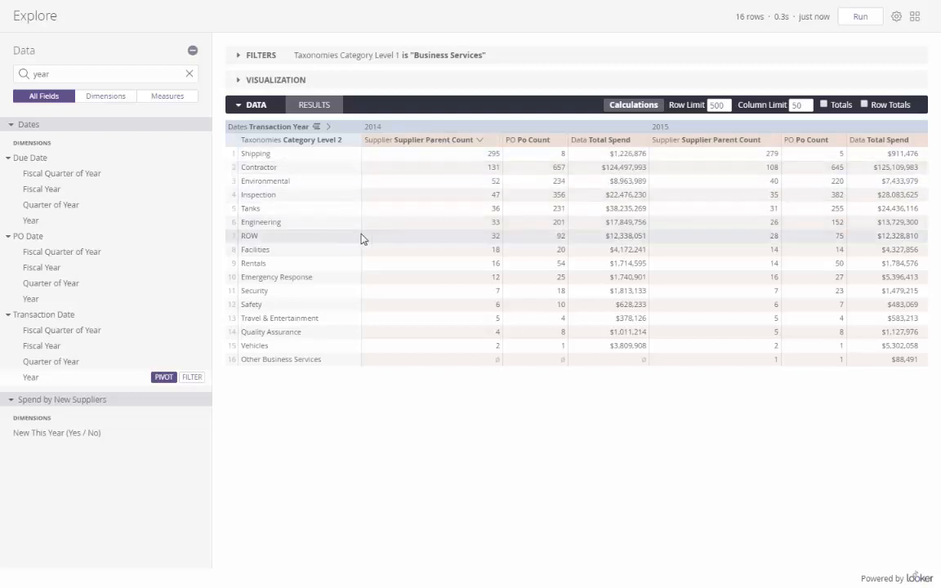
click(887, 144)
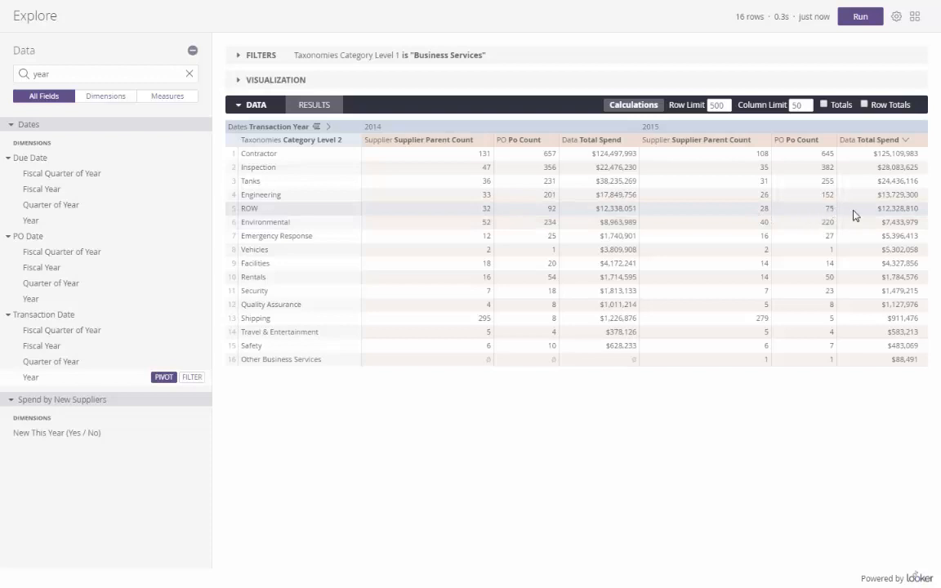
click(259, 155)
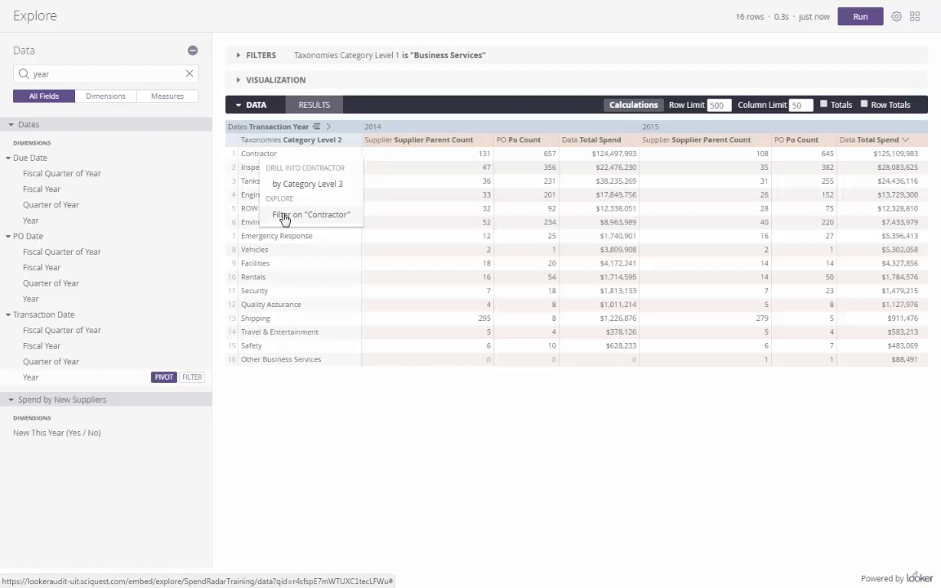
Step: Filter Data Total Spend to greater than or equal to 10000000, leaving five categories
click(538, 482)
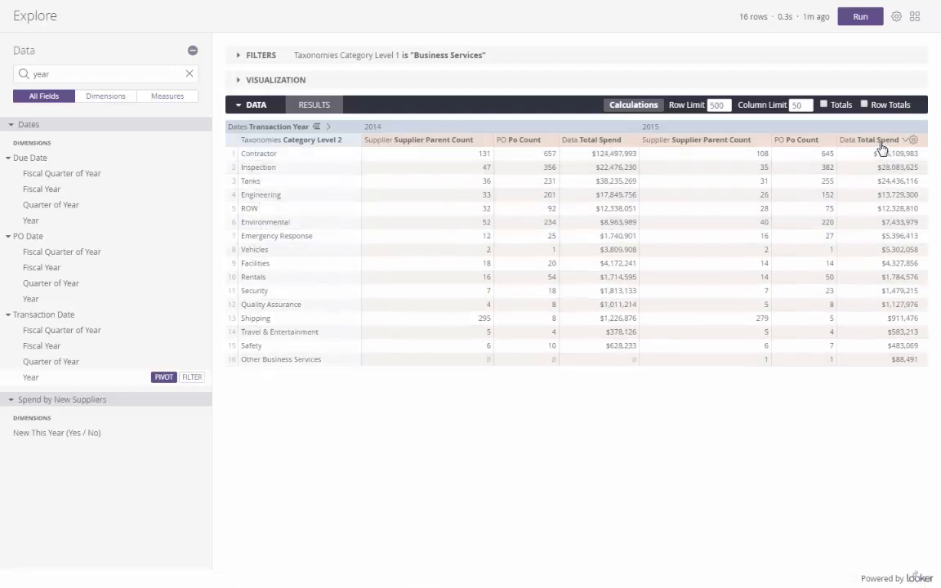
click(911, 140)
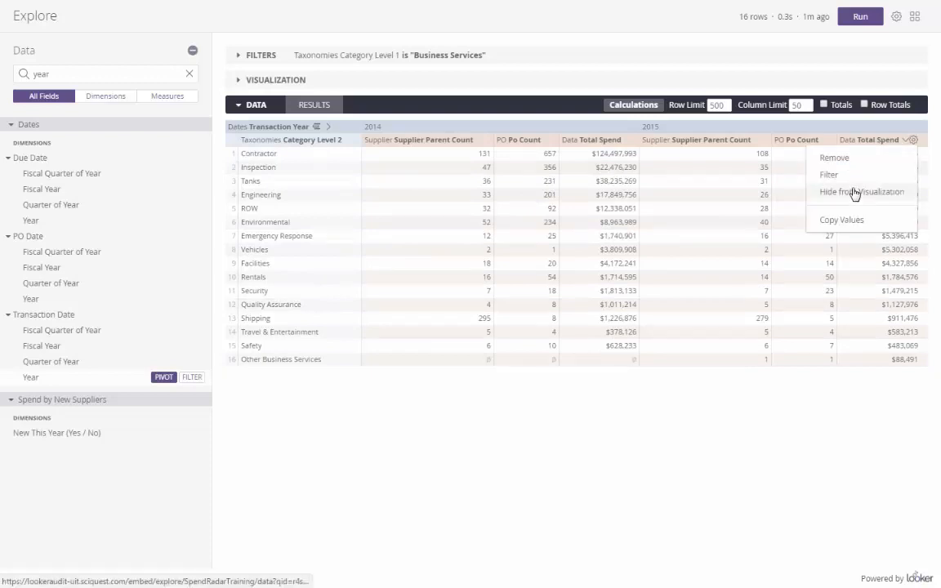
click(845, 181)
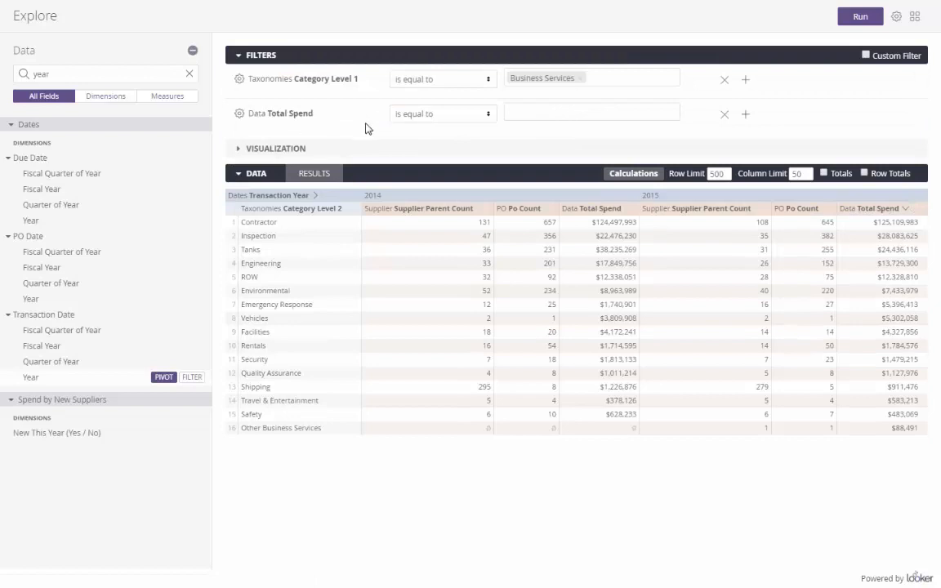
click(486, 121)
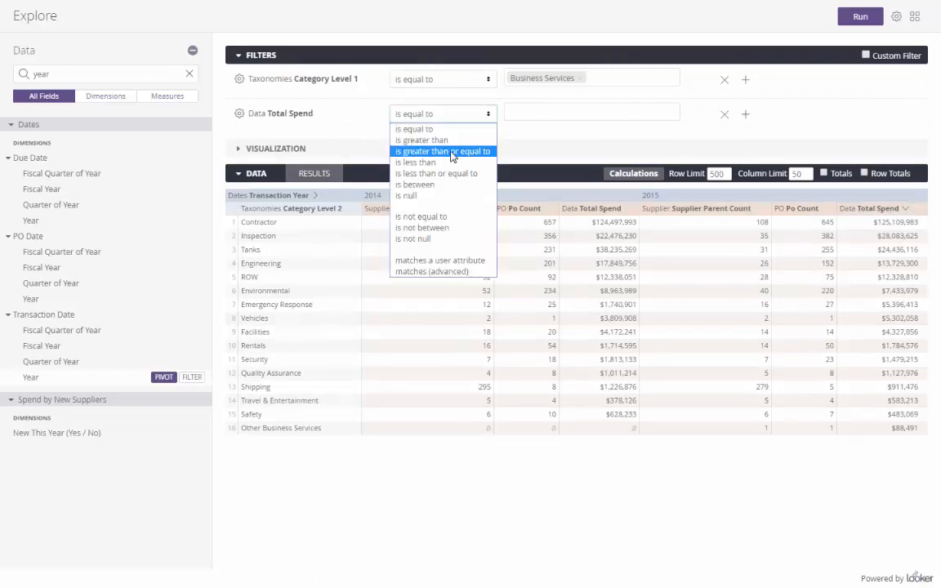
click(451, 153)
click(518, 119)
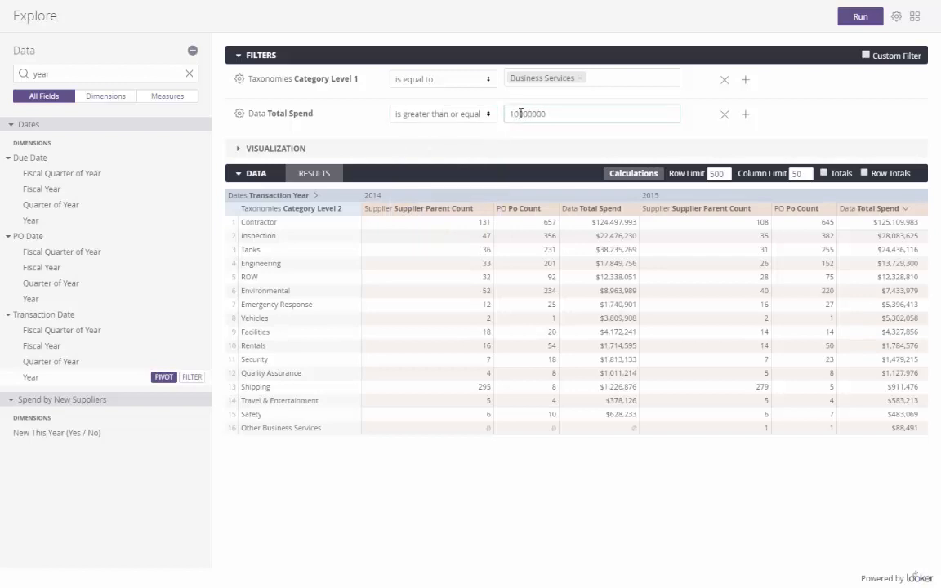
click(863, 19)
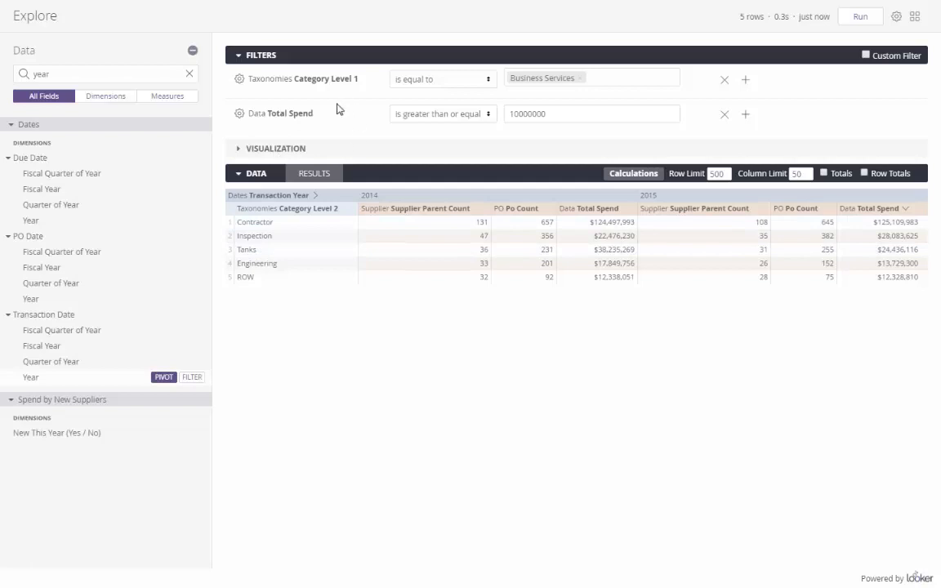
Step: Show the results as a column chart with Data Total Spend on its own right axis
click(266, 154)
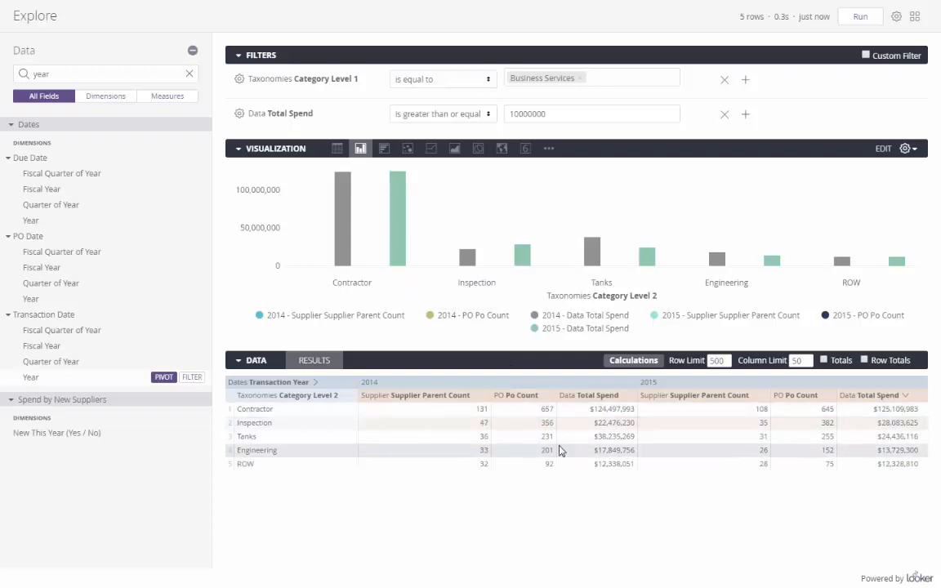
click(908, 152)
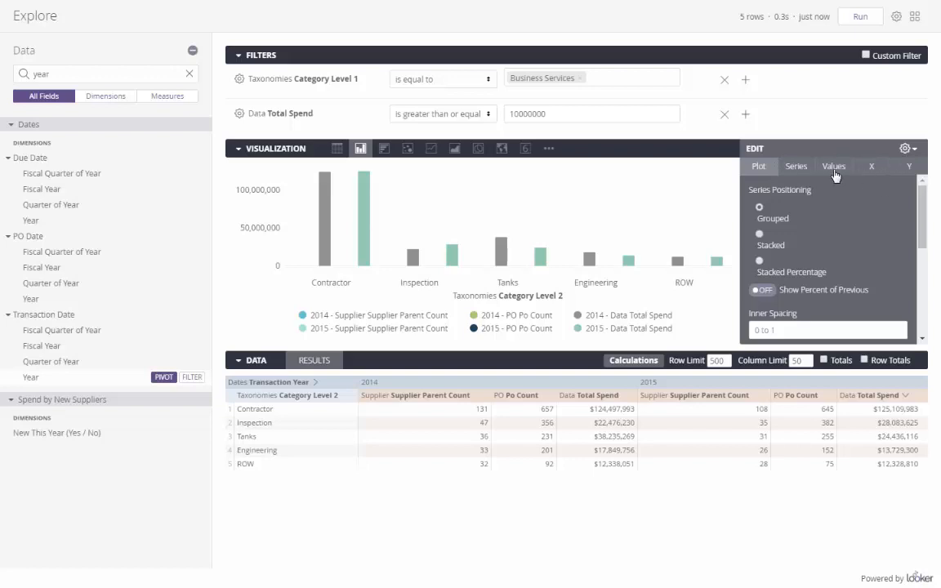
click(909, 169)
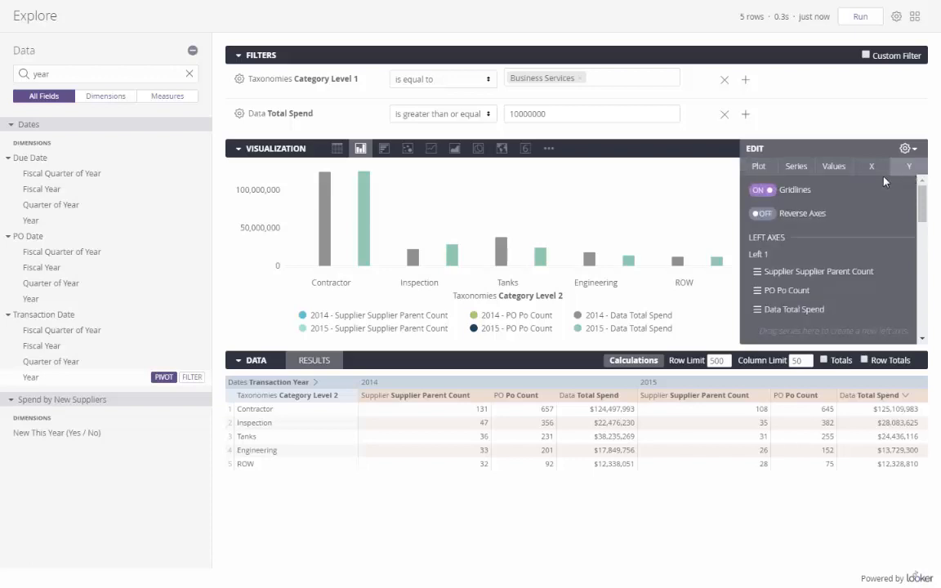
scroll(923, 211, down, 2)
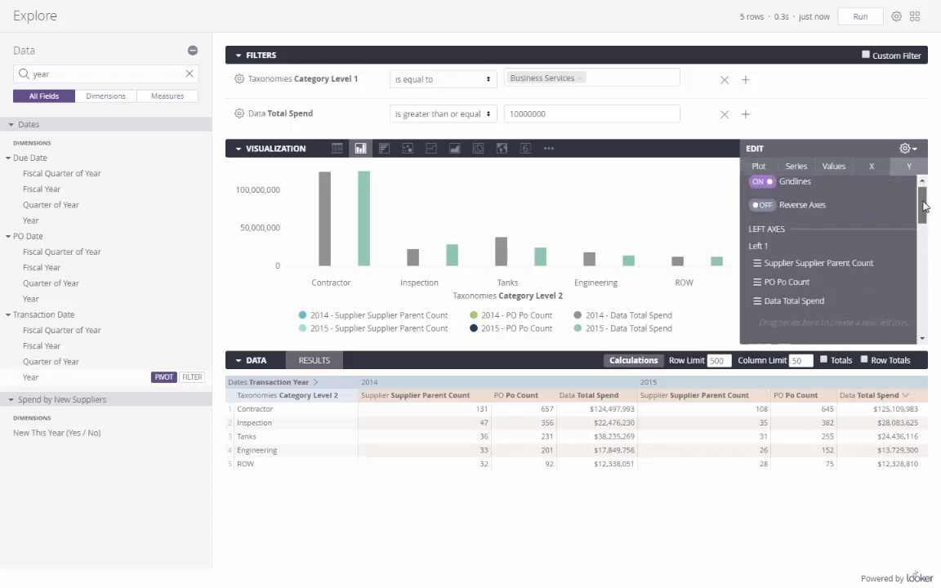
drag(923, 211, 923, 217)
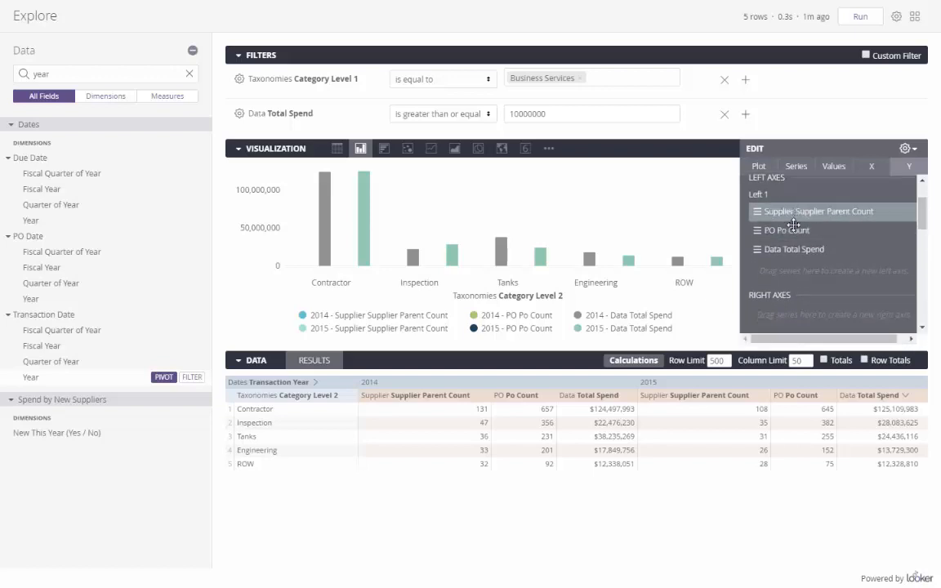
drag(812, 251, 813, 310)
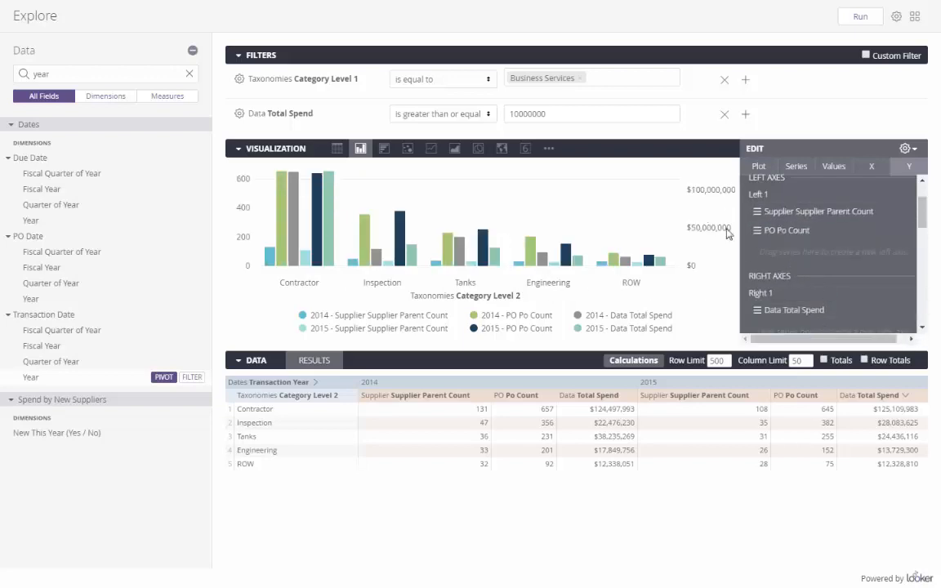
mouse_move(360, 219)
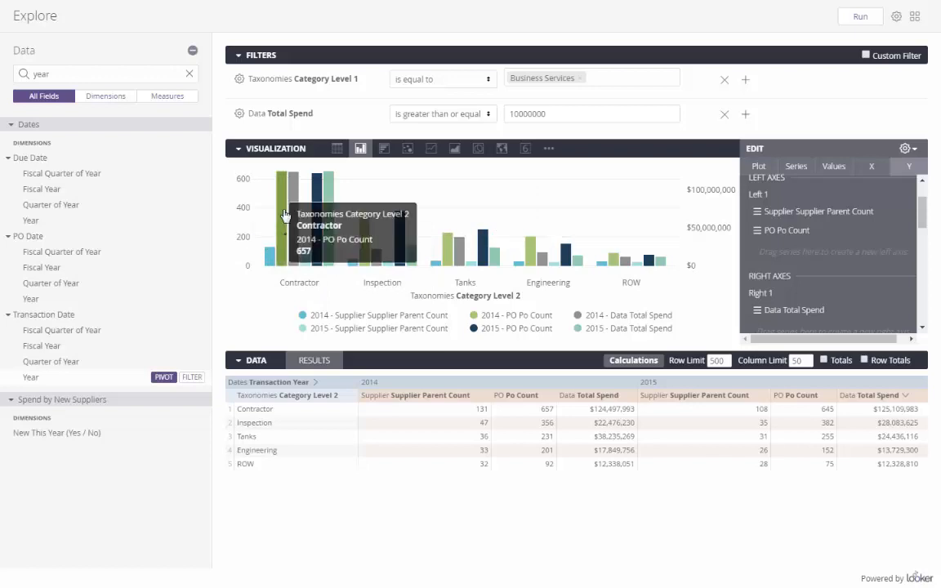
mouse_move(294, 225)
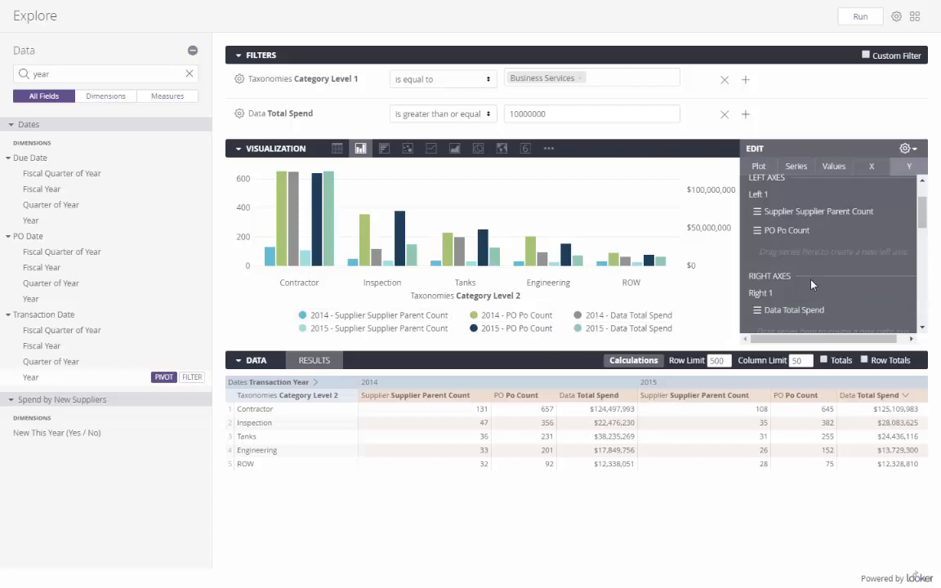
Step: Turn Value Labels ON in the chart's Values settings
click(835, 168)
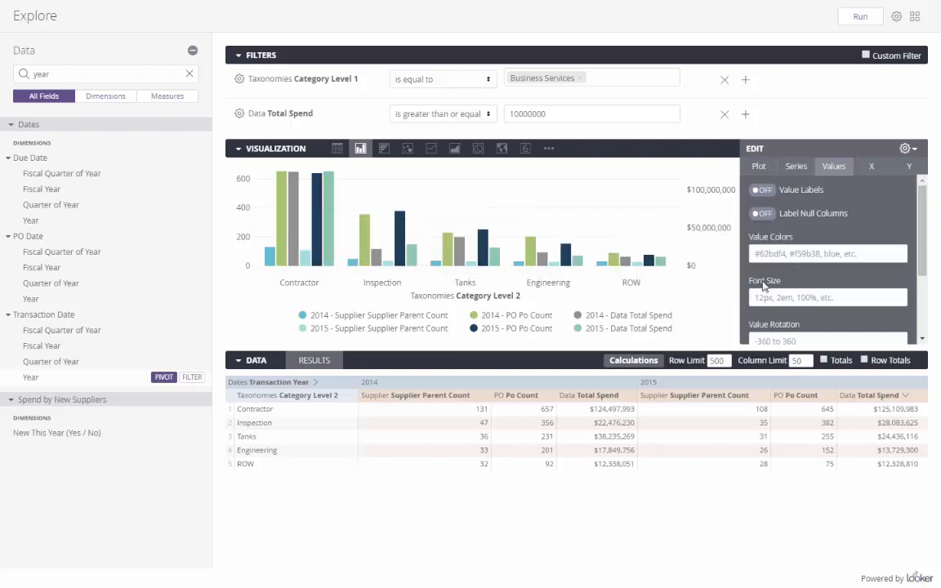
click(790, 193)
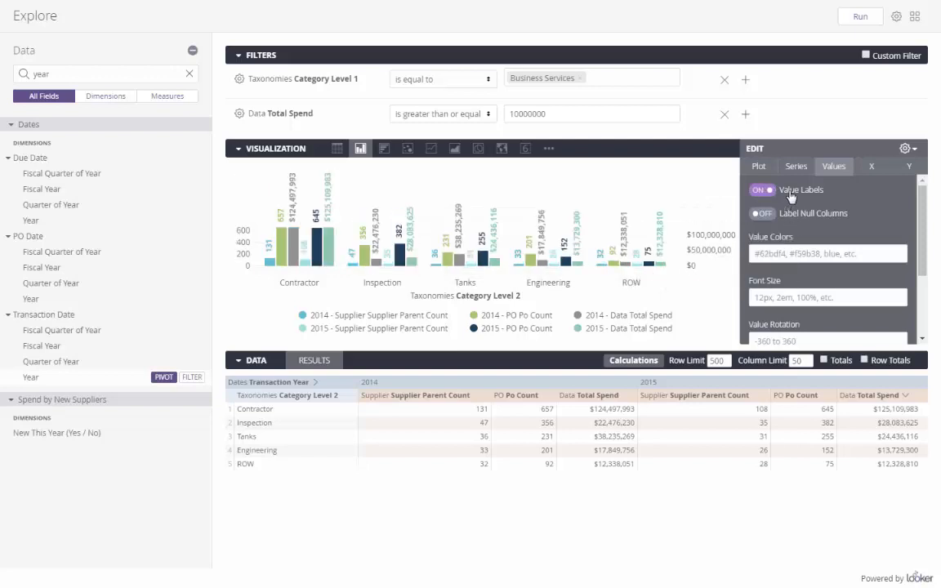
mouse_move(274, 267)
Step: Apply the Random colour palette to the chart series and close the chart settings
click(796, 166)
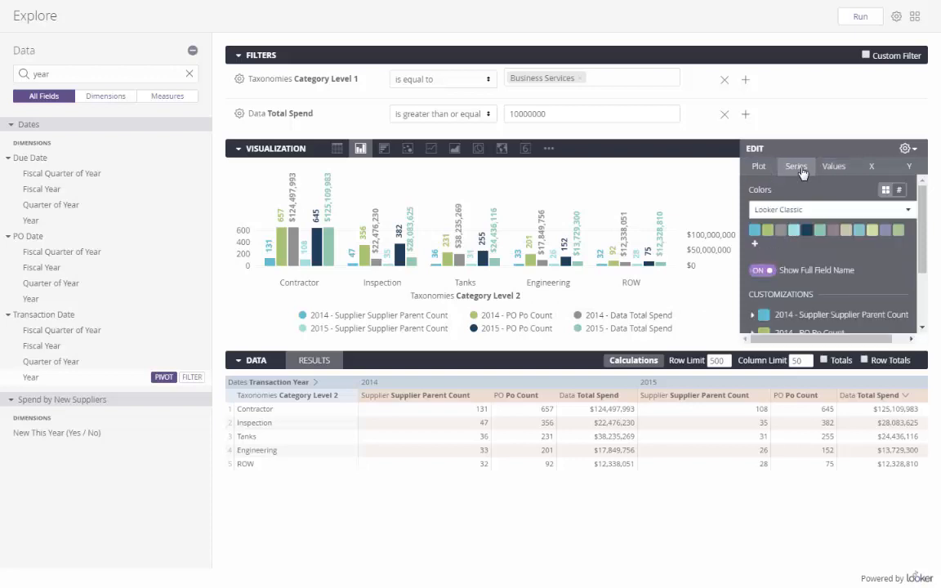
click(808, 214)
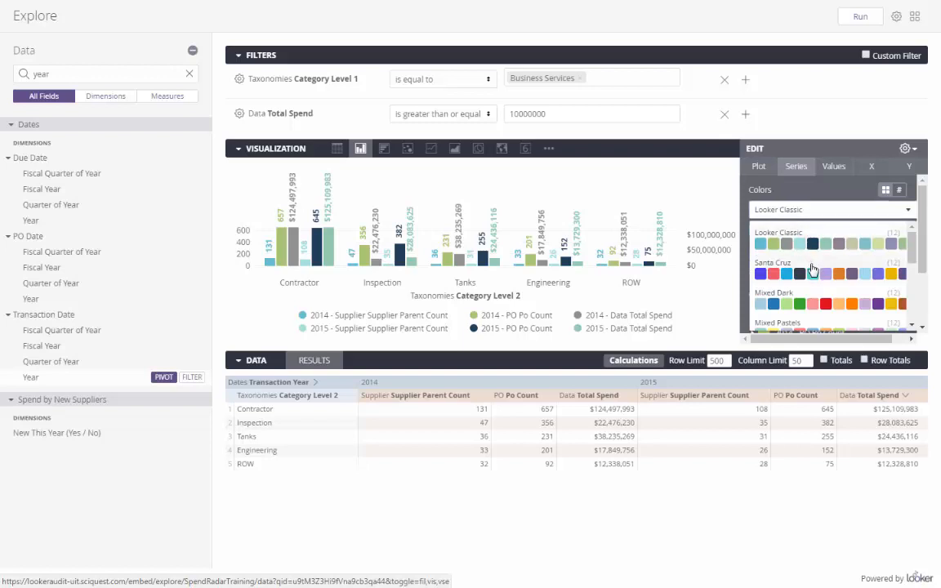
scroll(813, 269, down, 2)
scroll(825, 282, down, 2)
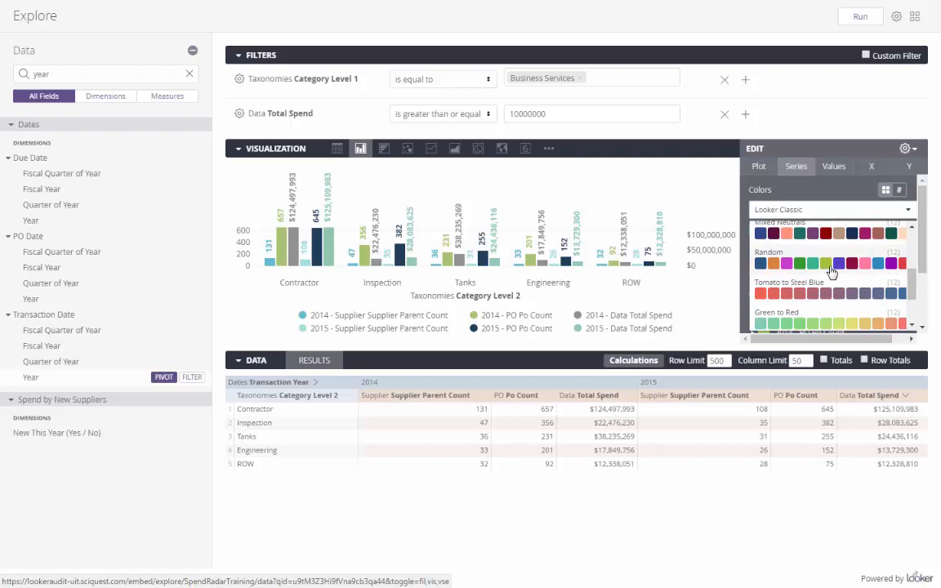
click(831, 270)
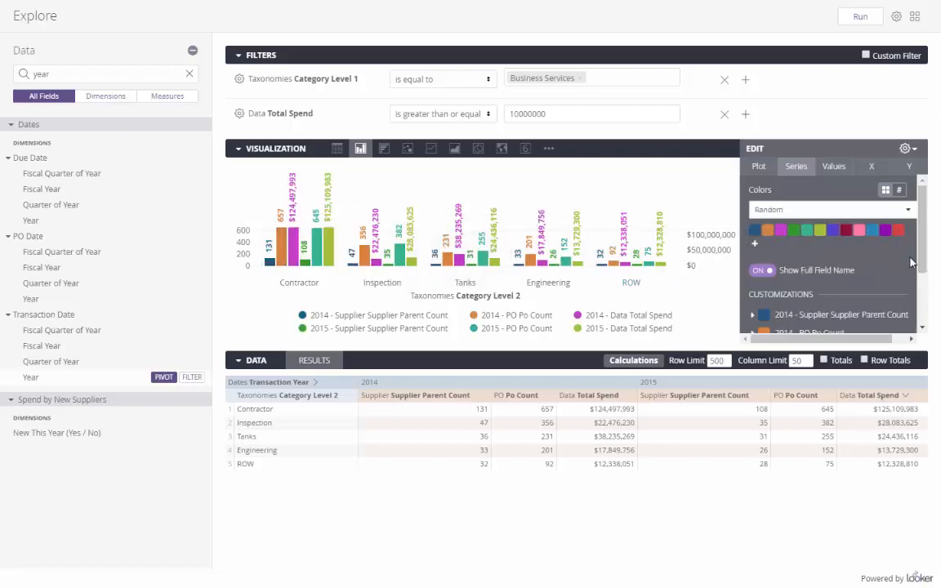
scroll(924, 243, down, 3)
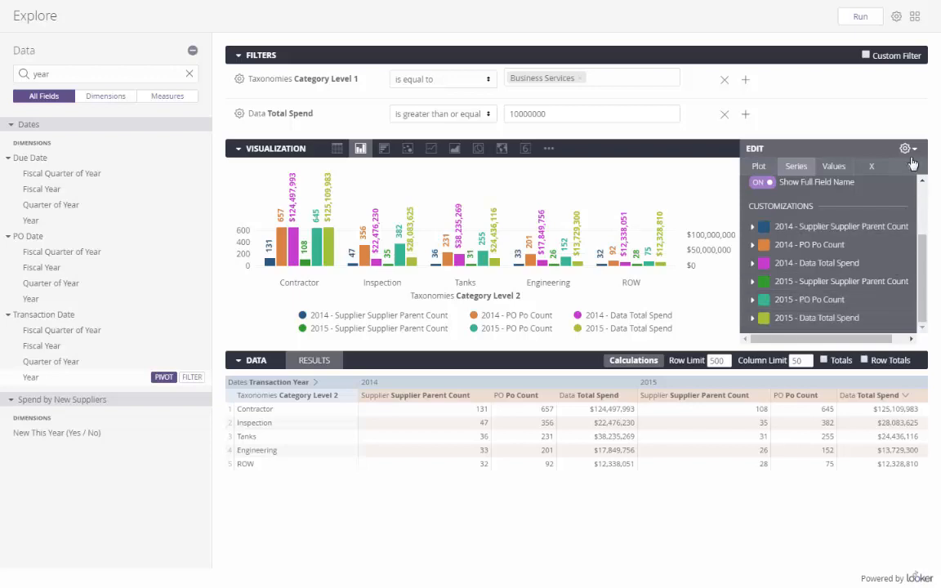
click(820, 147)
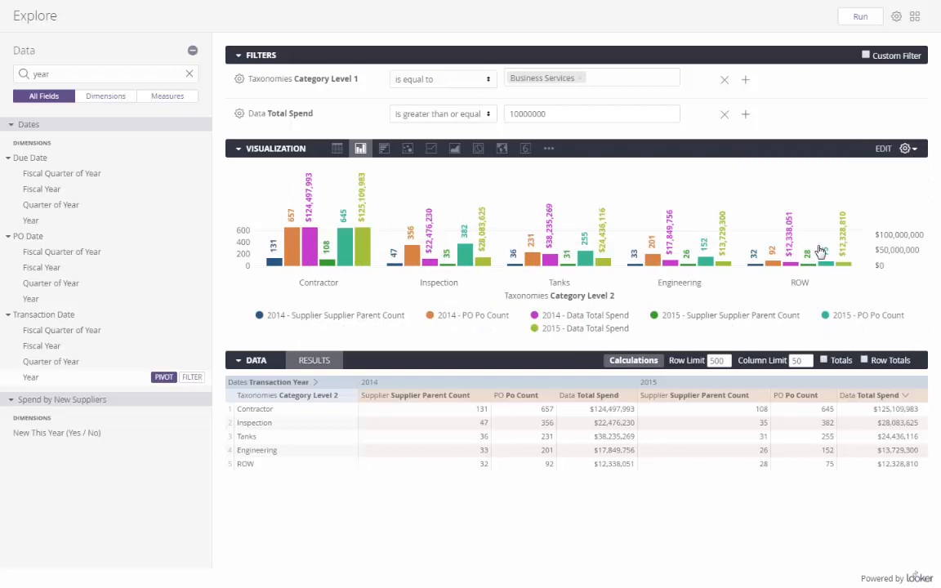
click(896, 18)
click(896, 17)
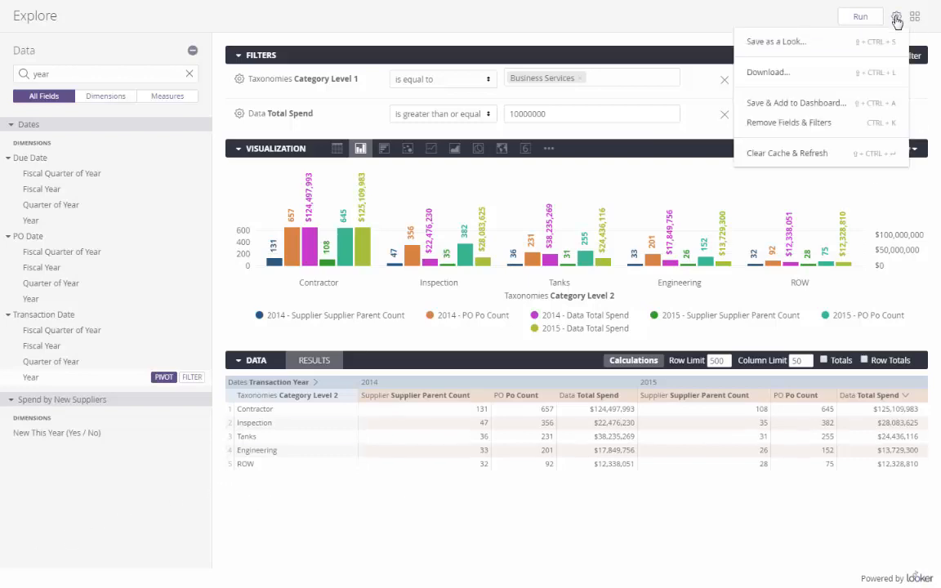
click(821, 41)
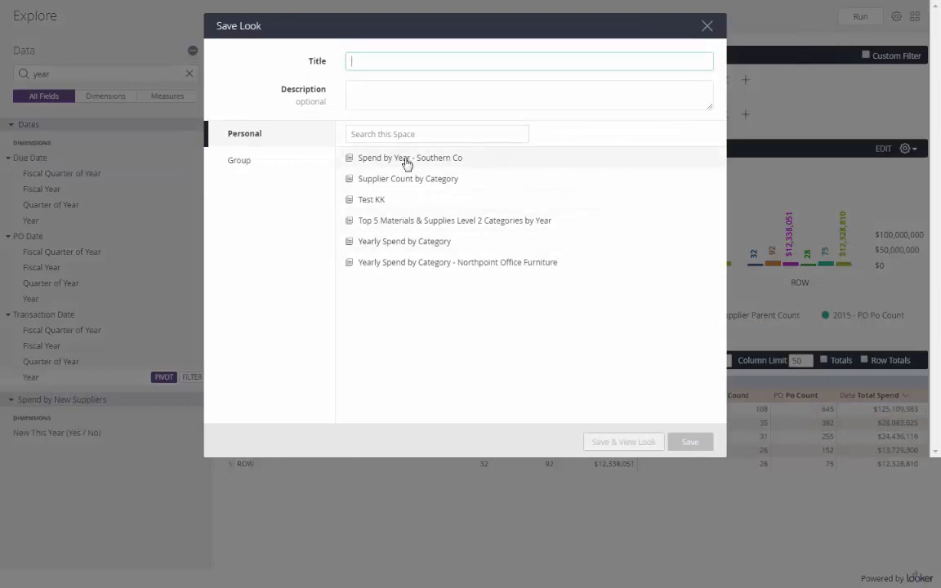
click(265, 170)
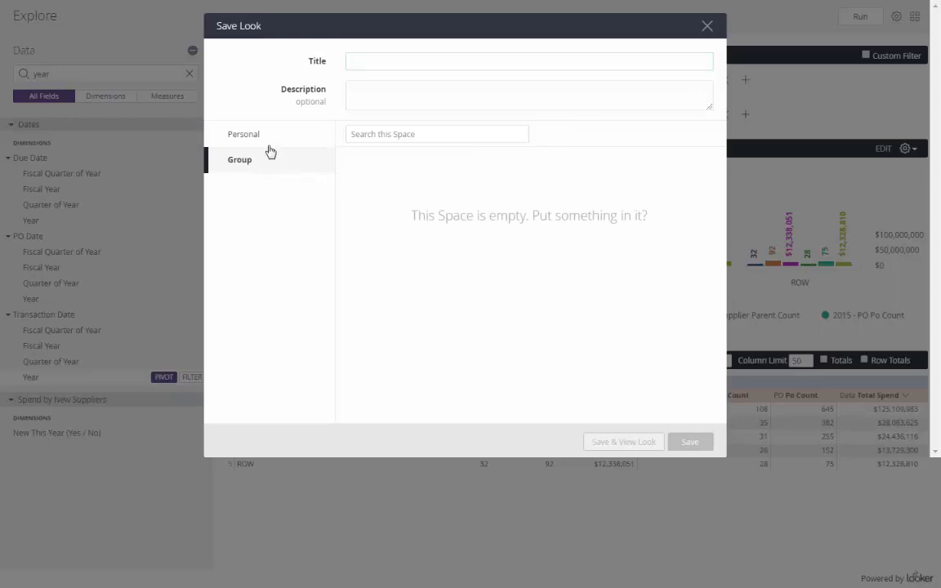
click(282, 134)
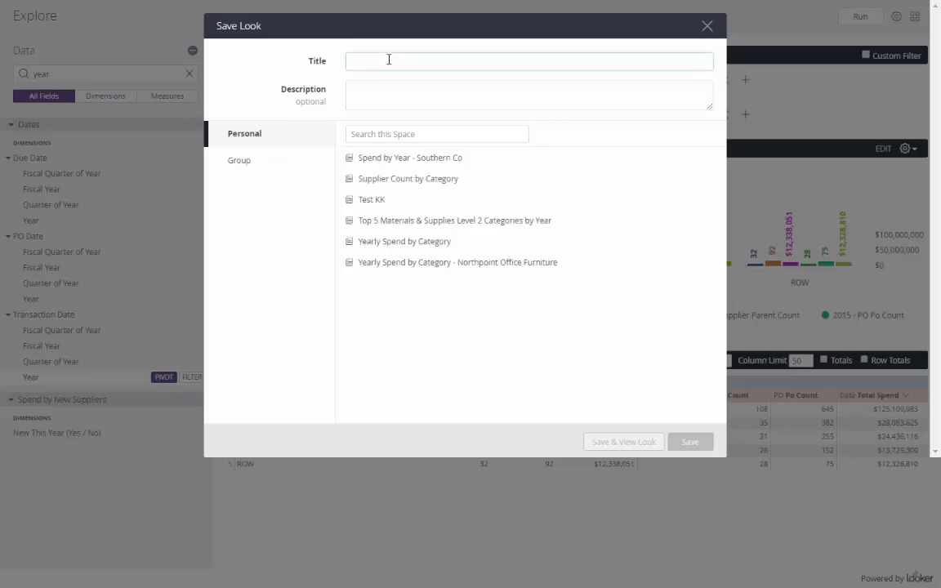
click(389, 60)
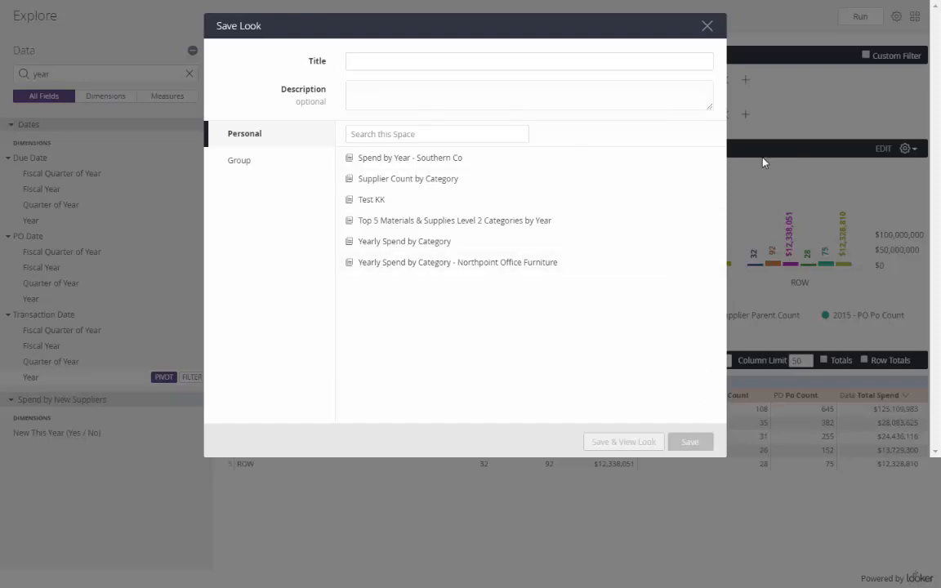
key(Escape)
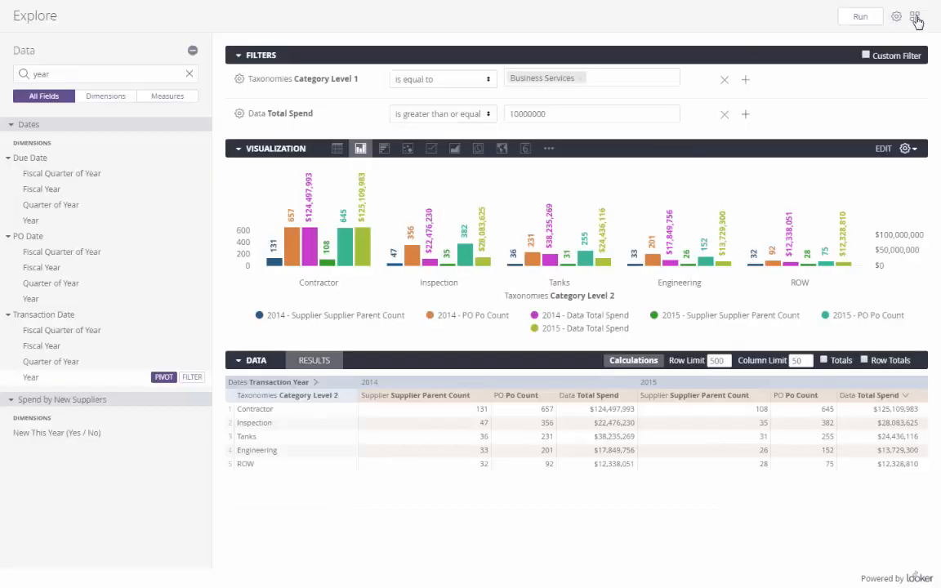
click(915, 18)
Step: Open the Download settings for the results, keeping the TXT tab-separated file format
click(722, 65)
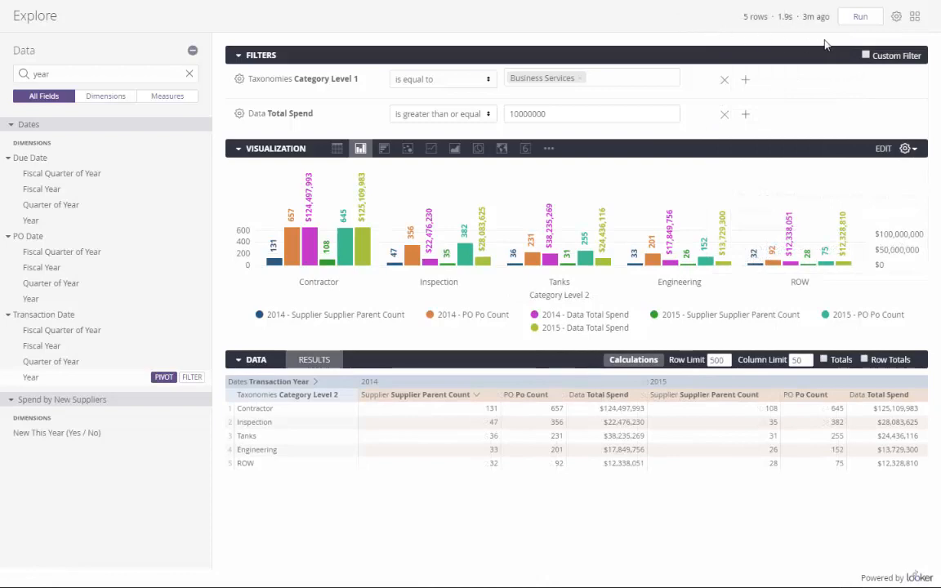
click(895, 18)
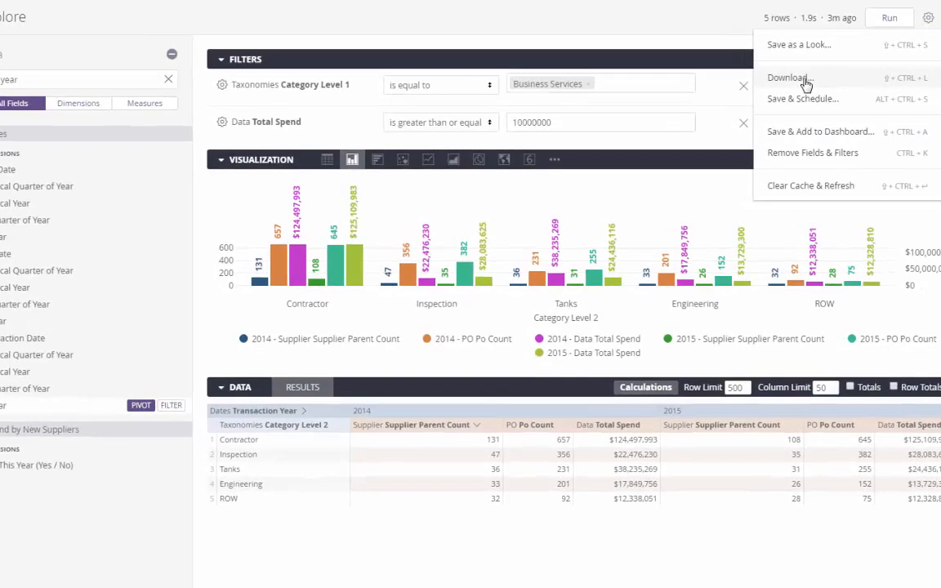
click(805, 78)
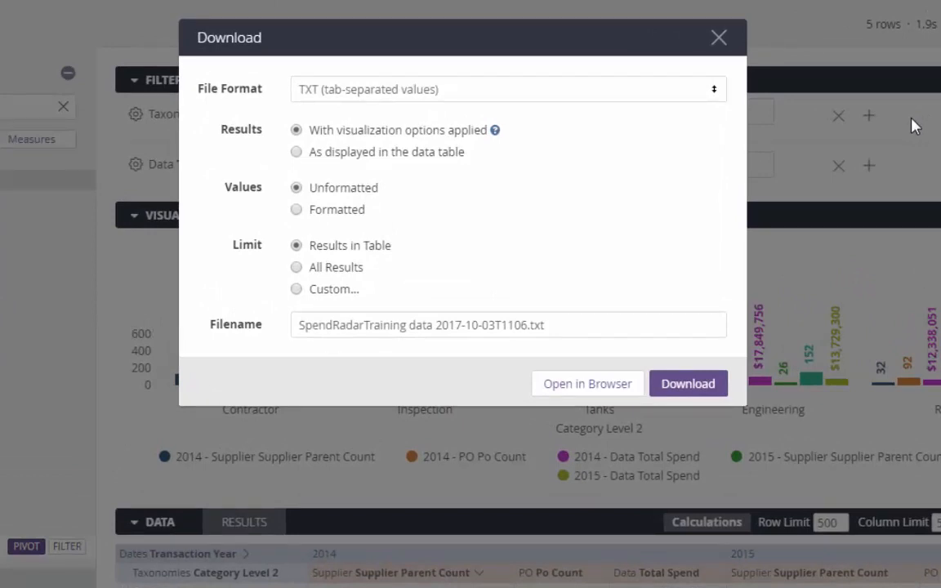
click(714, 98)
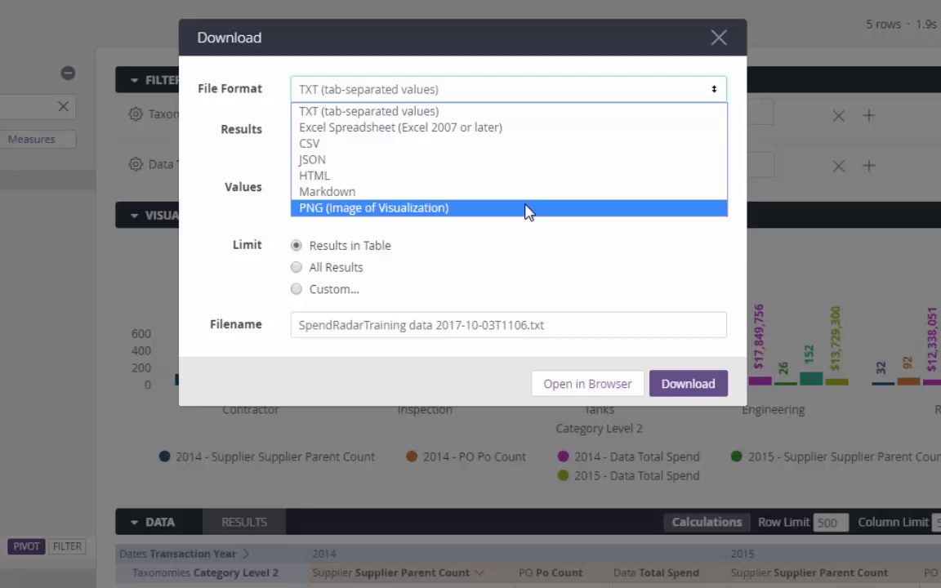
click(526, 237)
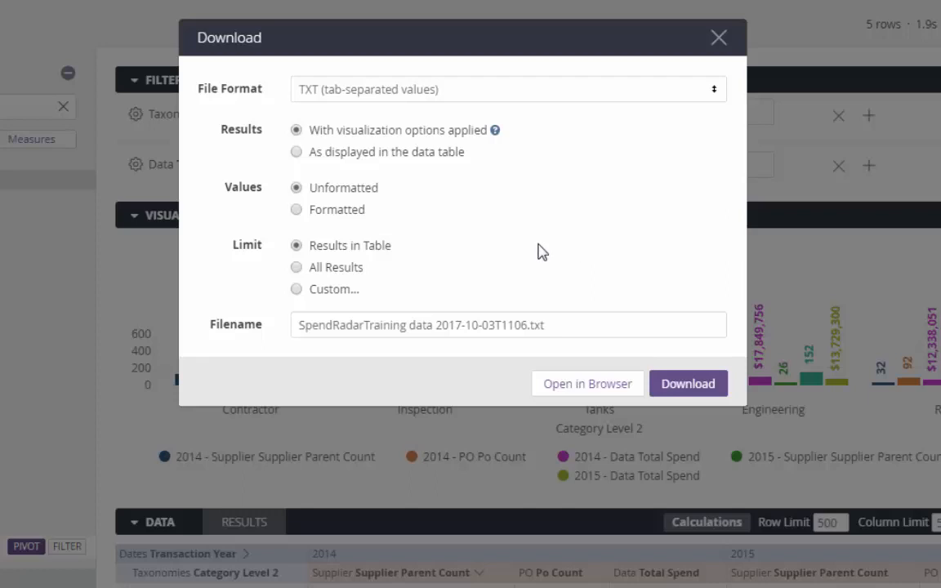
Step: Set a Custom download limit of 100000 rows, then close the Download dialog without downloading
click(297, 269)
click(296, 290)
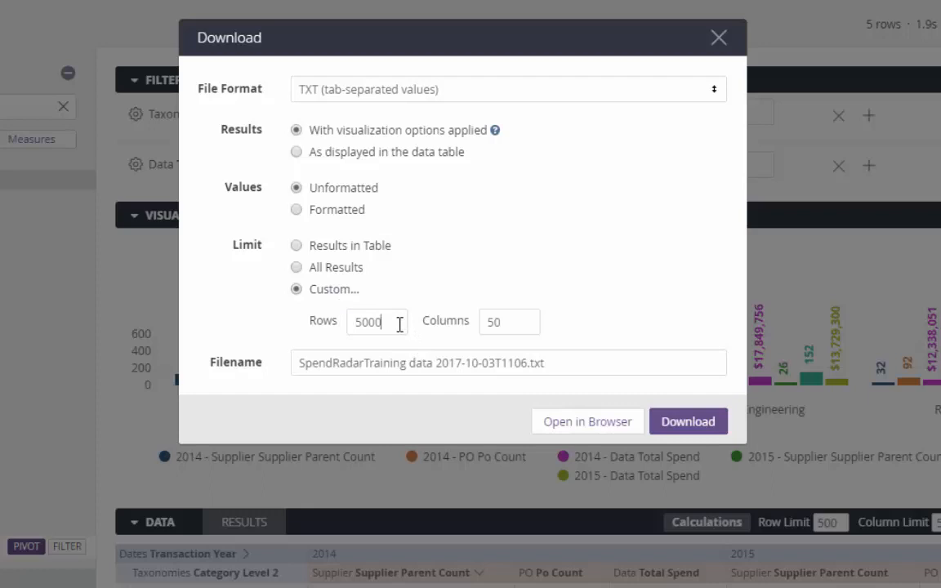
drag(400, 324, 346, 323)
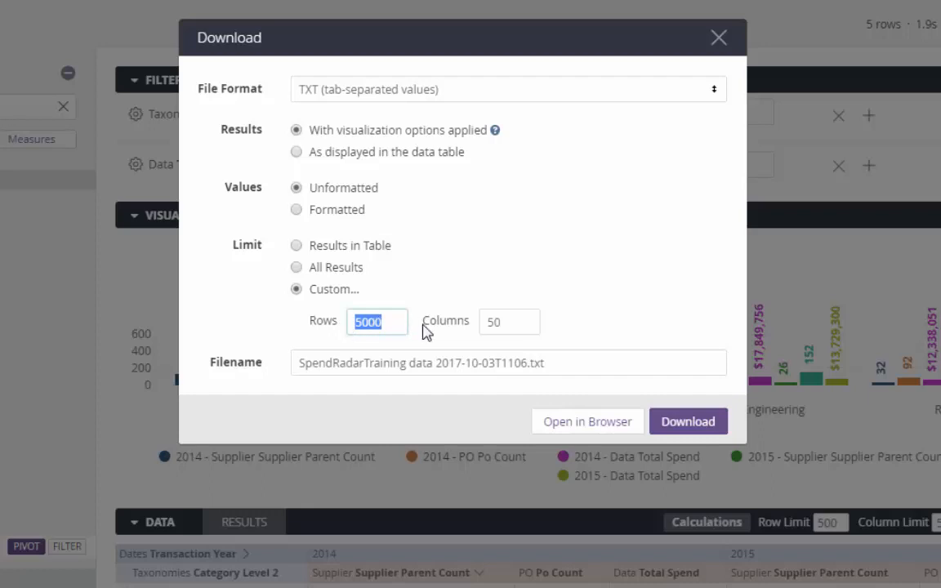
text(100000)
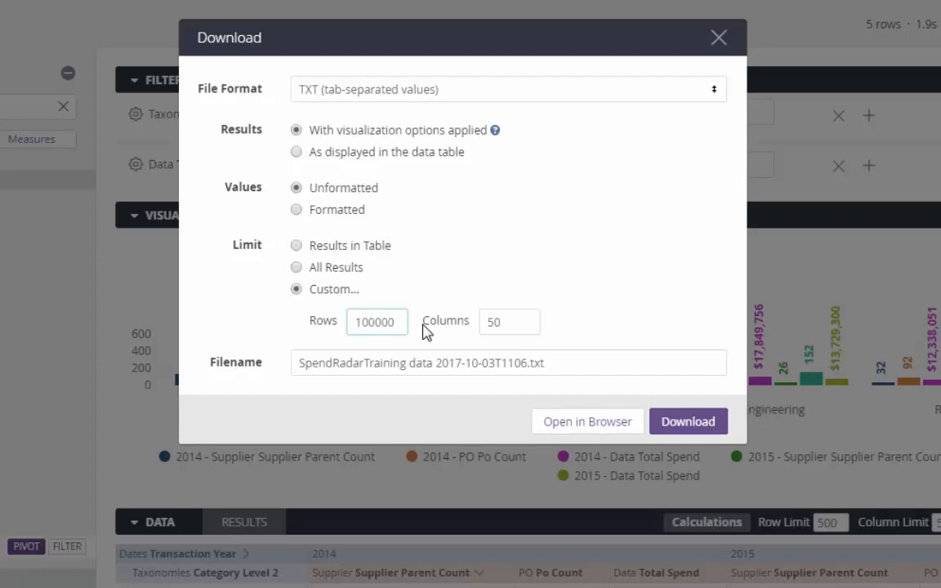
click(661, 321)
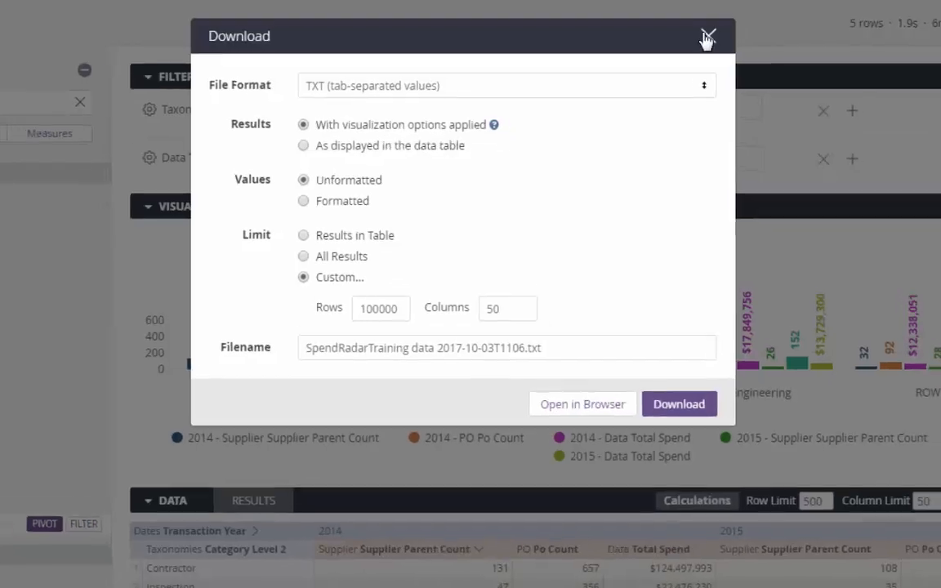
click(719, 37)
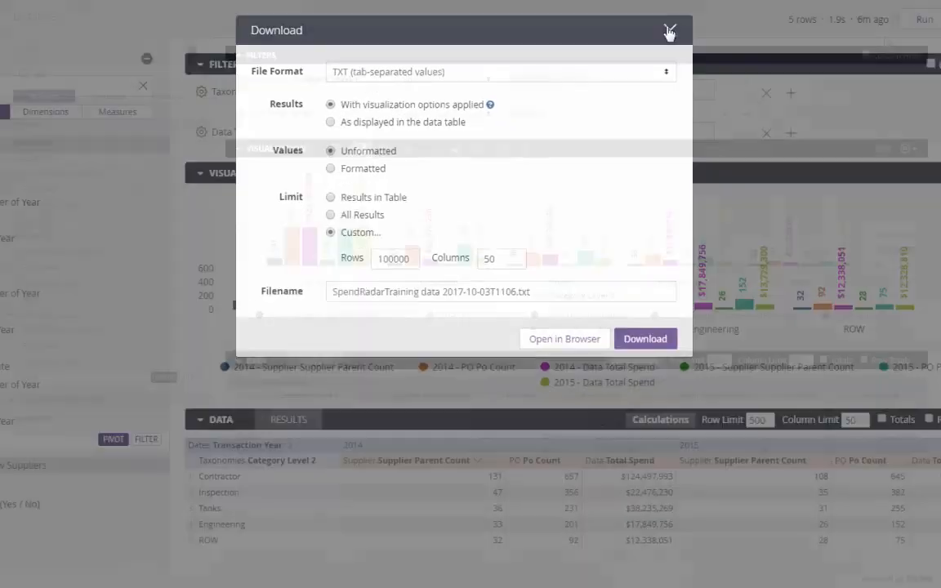
Step: Choose Save & Add to Dashboard… from the Explore's gear menu
click(896, 18)
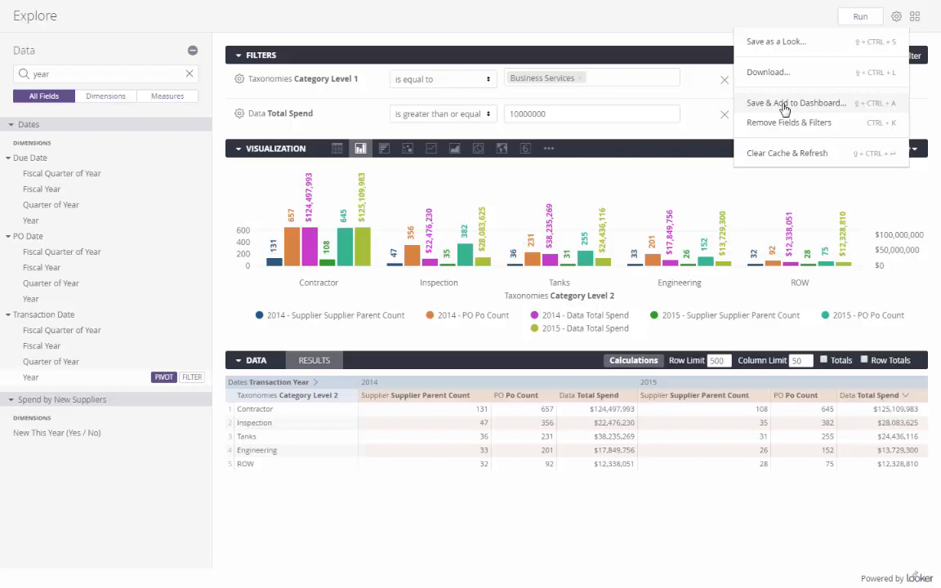
click(784, 109)
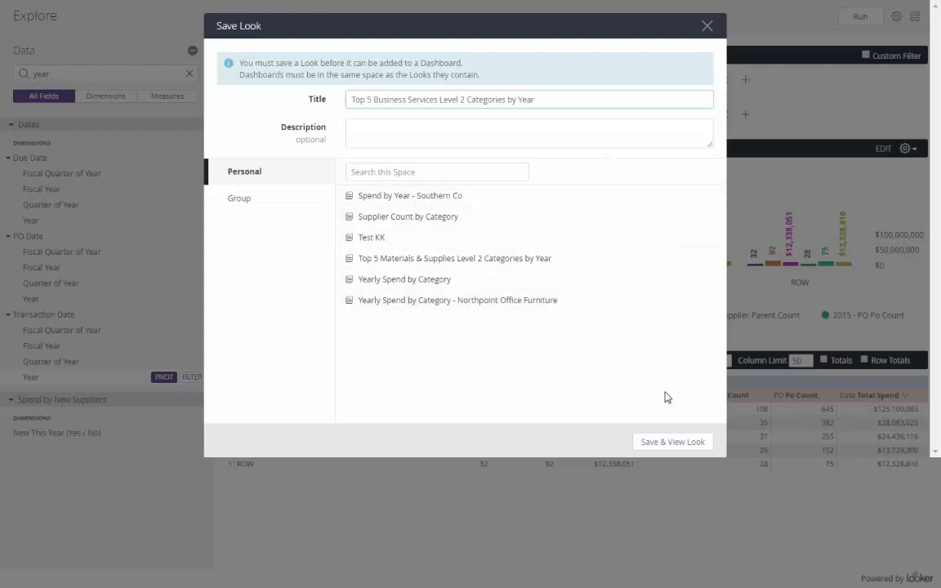
Step: Save the Top 5 Business Services Look and add it to the existing Level 2 Categories Comparison dashboard
click(668, 445)
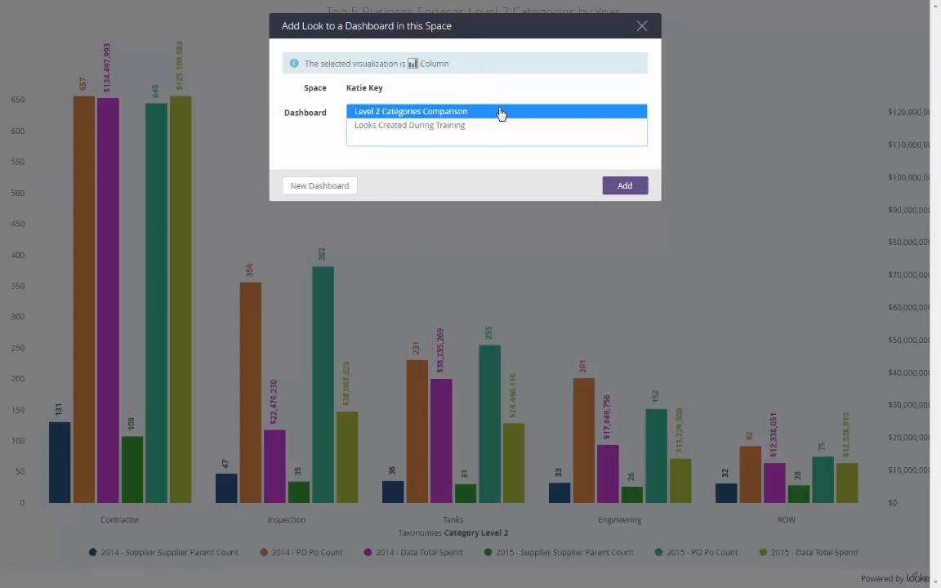
click(330, 188)
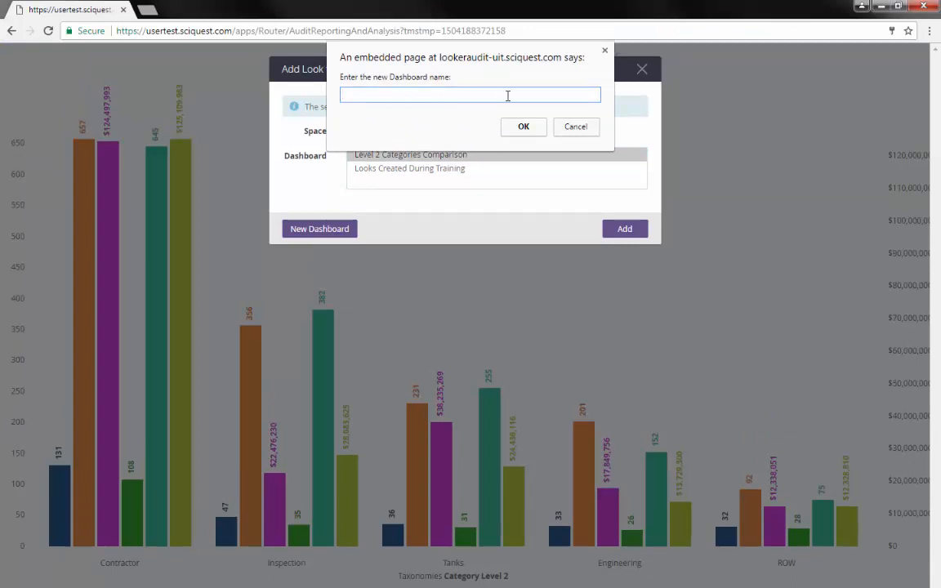
click(576, 127)
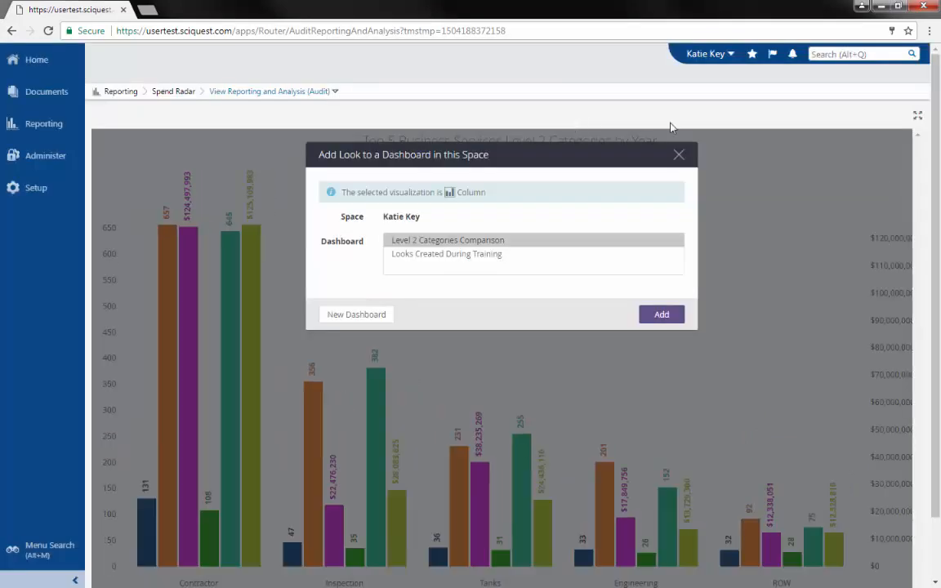
click(917, 115)
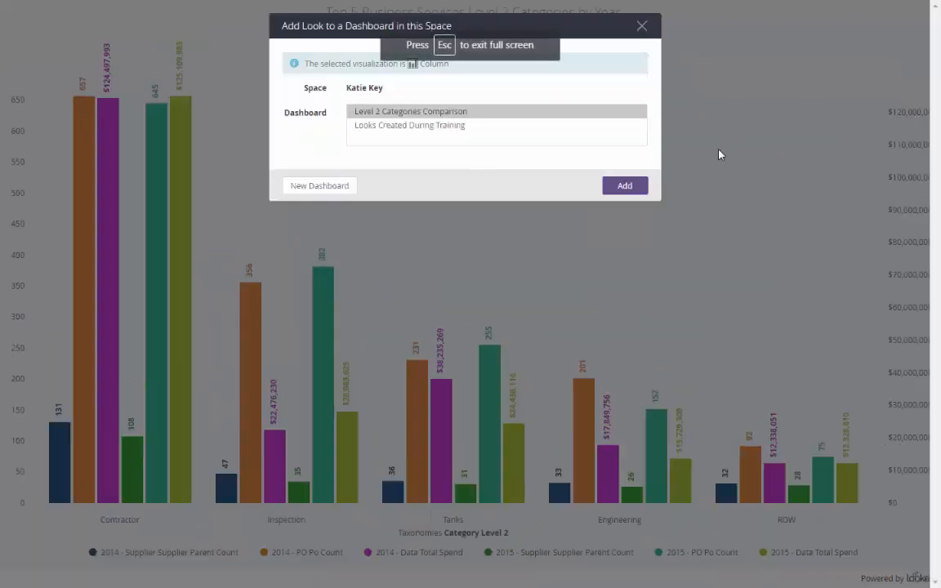
click(438, 116)
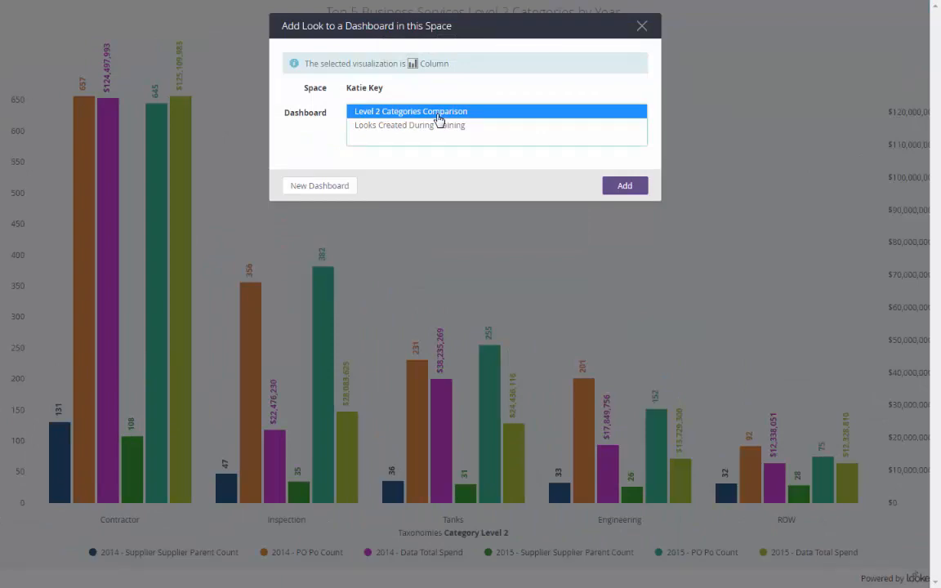
click(622, 190)
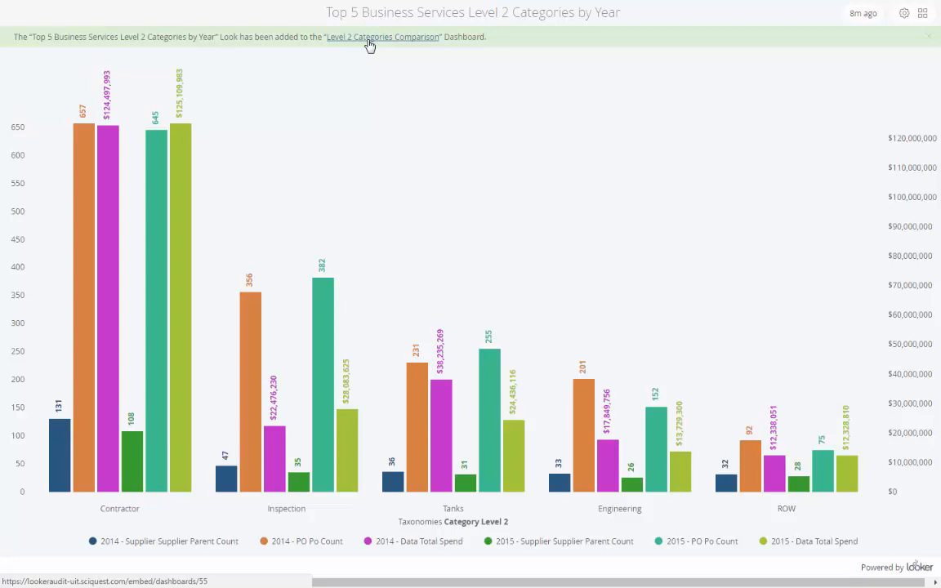
Step: Open Level 2 Categories Comparison from the personal dashboards list and the Materials & Supplies tile's menu
click(923, 16)
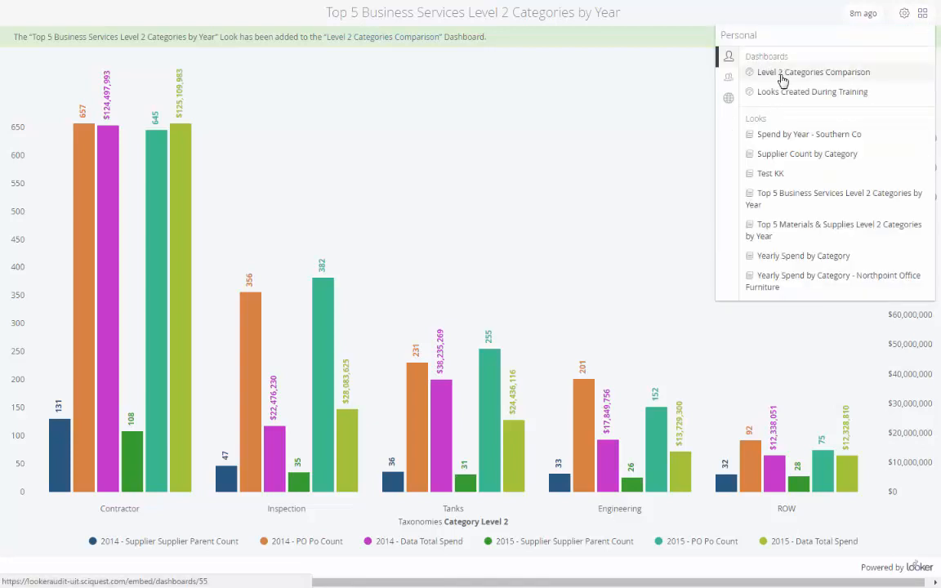
click(782, 79)
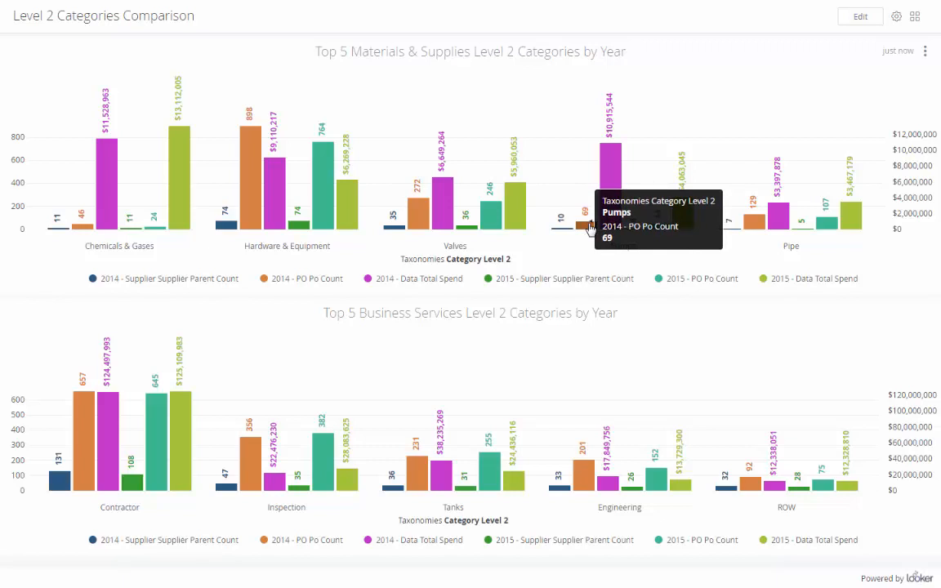
click(926, 55)
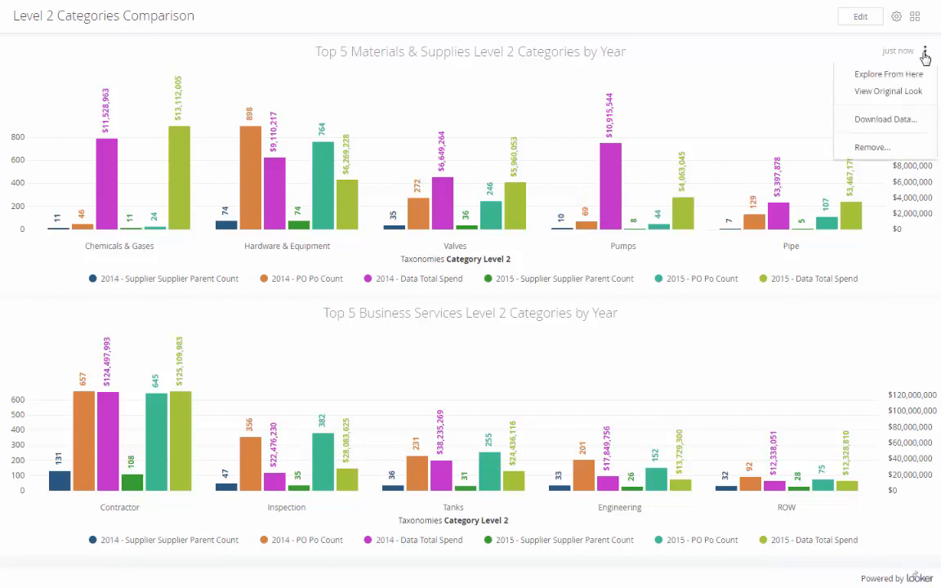
Step: Explore the Materials & Supplies chart's query and re-run it with Category Level 1 set to Professional Services
click(888, 74)
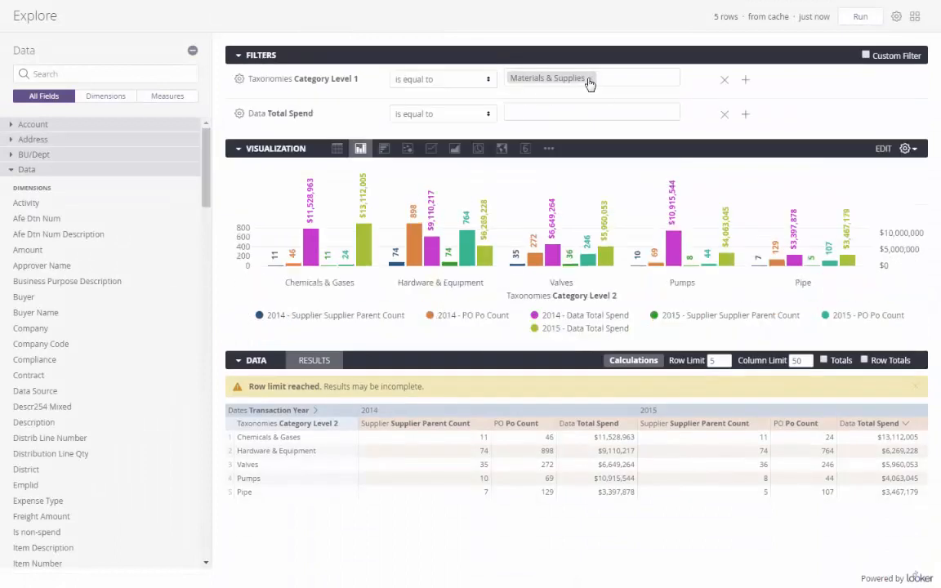
click(590, 78)
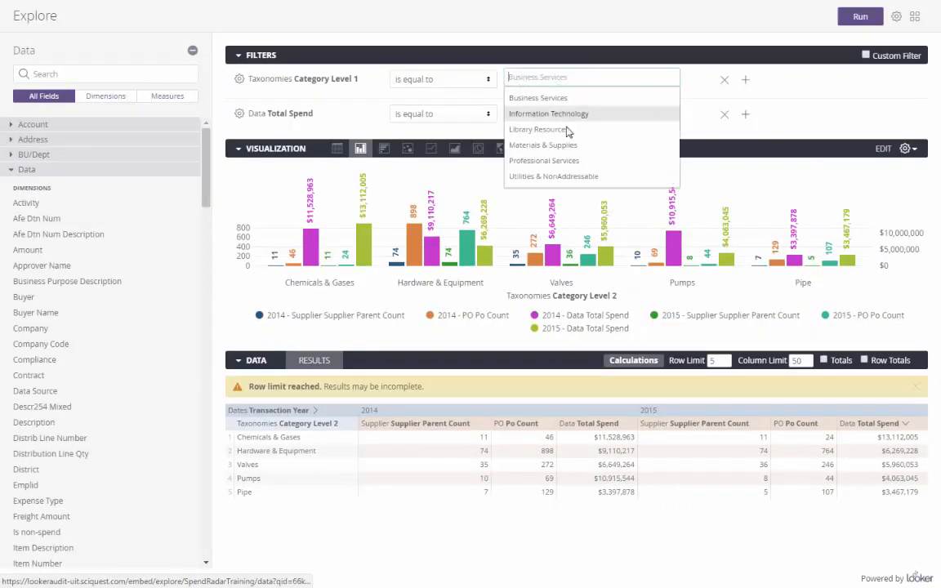
click(539, 159)
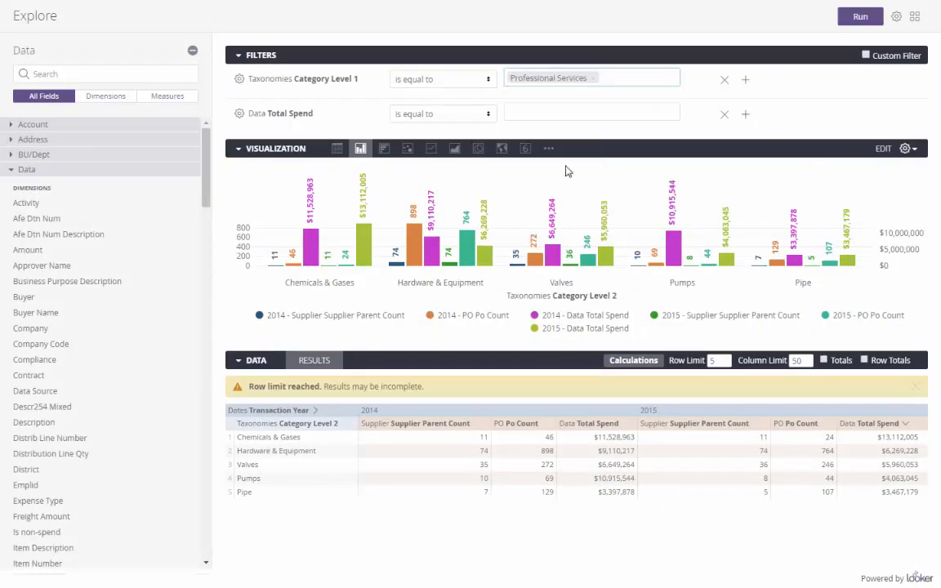
click(859, 20)
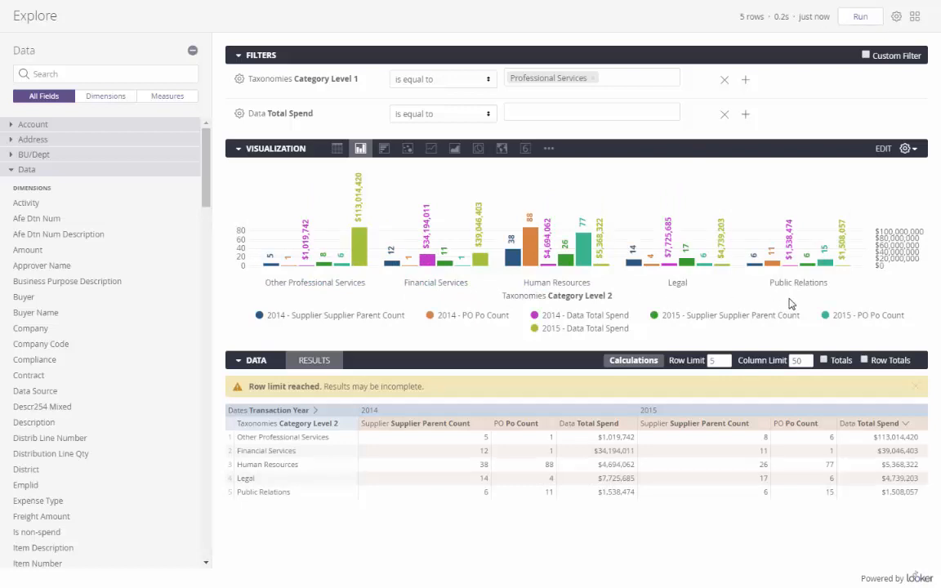
click(896, 17)
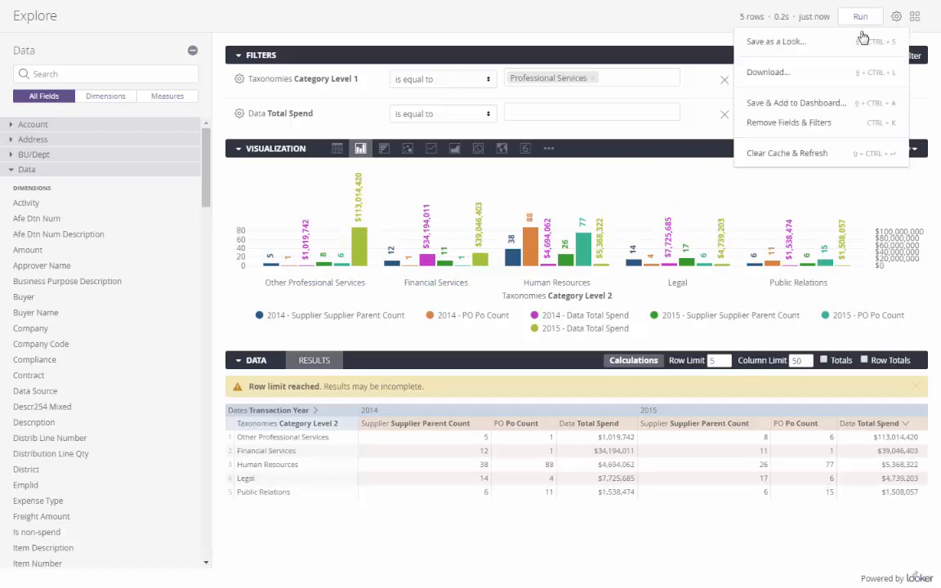
Step: Save the Professional Services chart as a titled Look, add it to Level 2 Categories Comparison, and go there
click(798, 106)
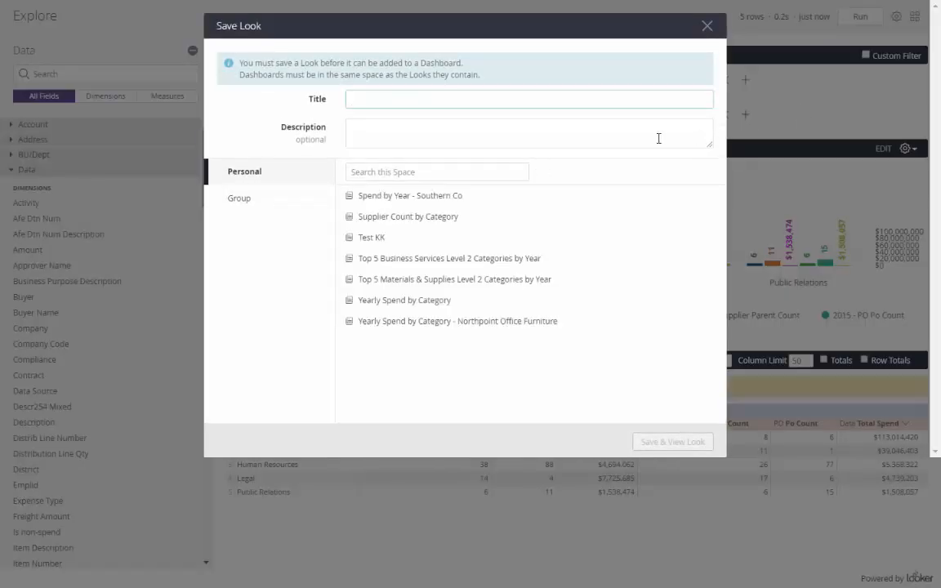
text(Top 5 Professional Services Level 2 Categories by Year)
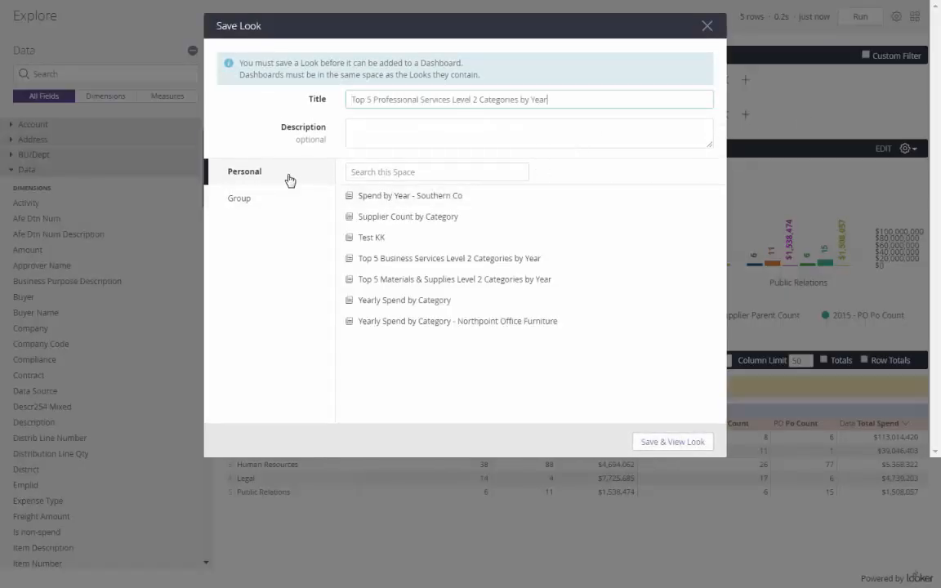
click(659, 446)
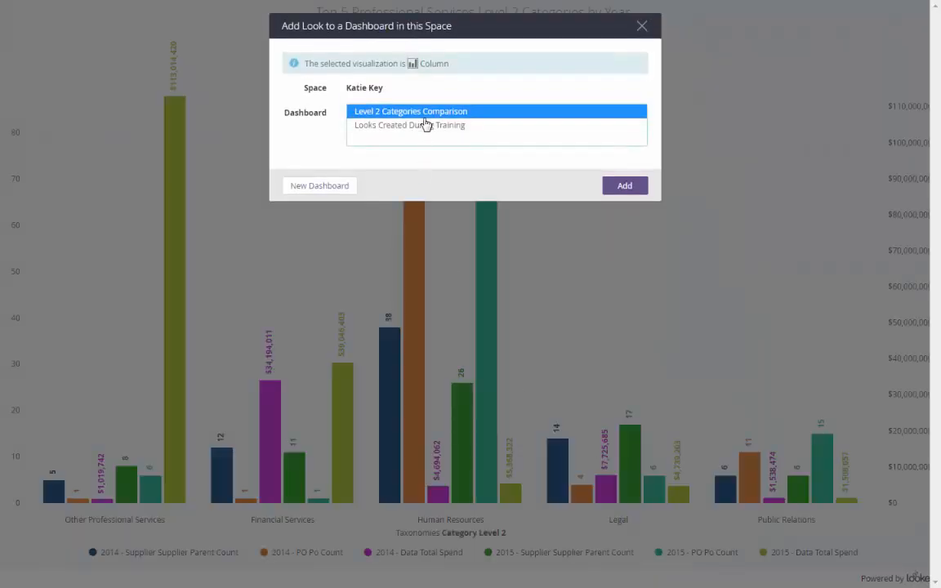
click(634, 189)
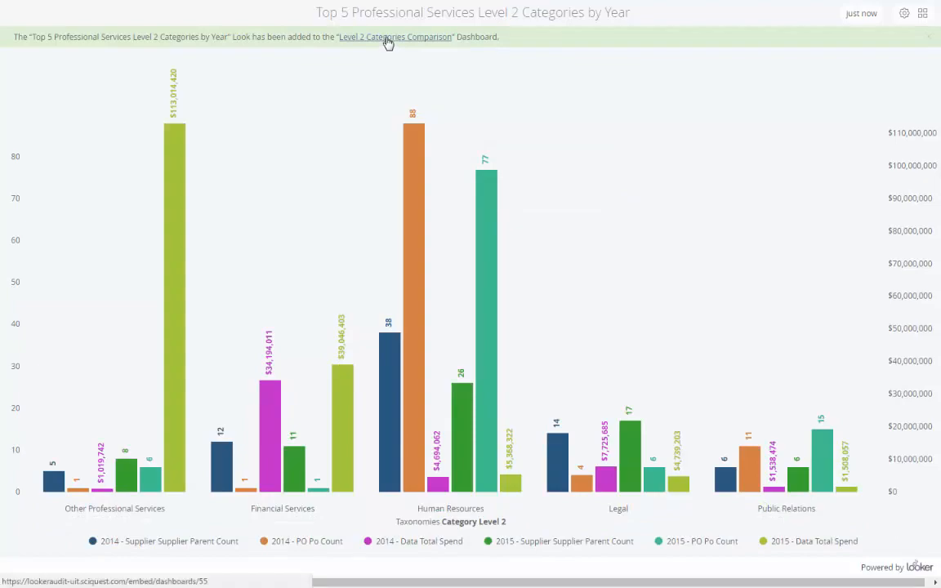
click(388, 38)
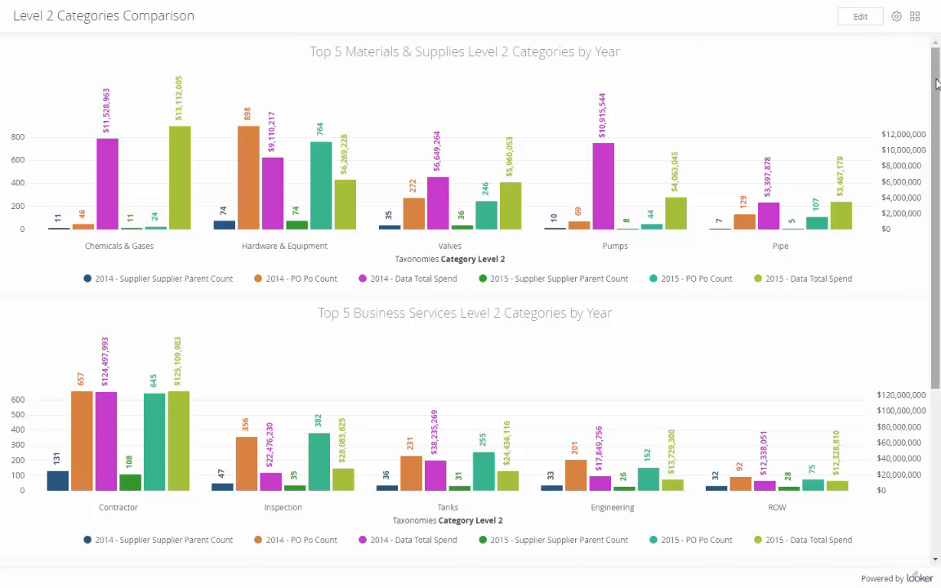
Step: Scroll the dashboard to confirm the Professional Services chart, then bring up the Download as PDF option
drag(937, 83, 917, 57)
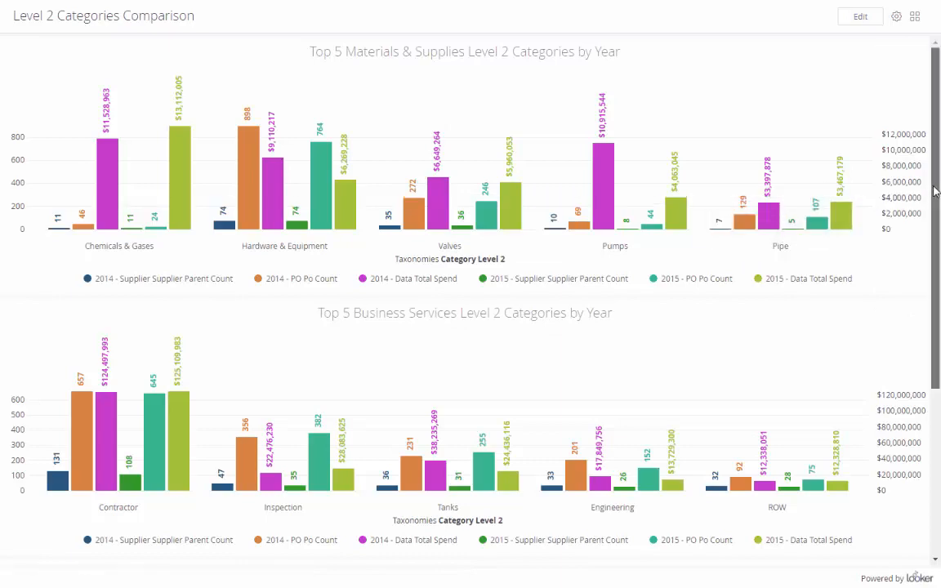
drag(931, 193, 936, 323)
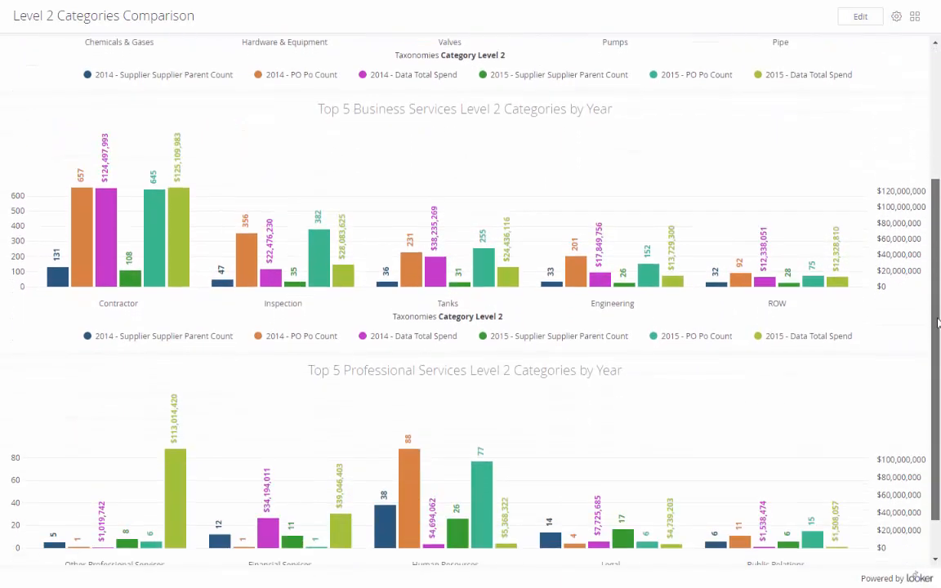
scroll(918, 120, up, 3)
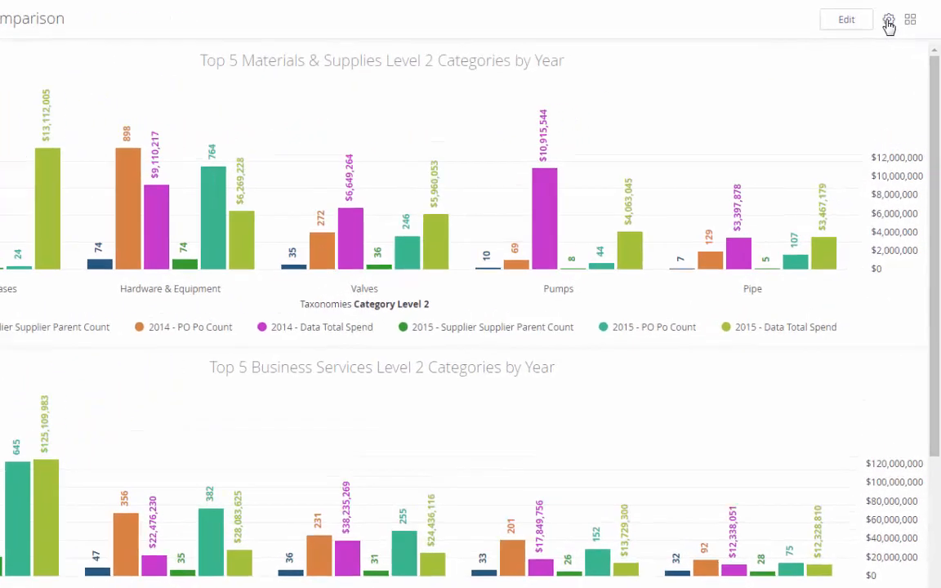
click(888, 20)
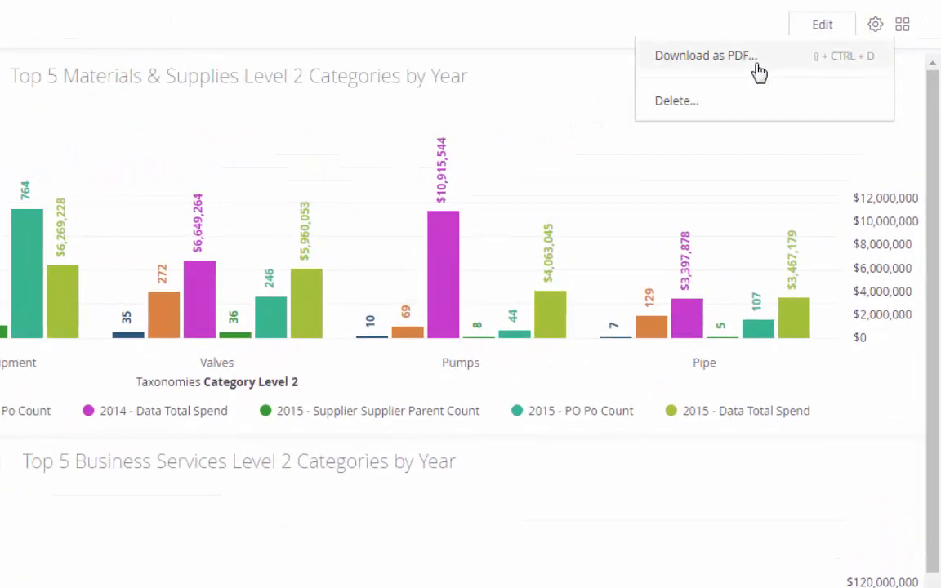
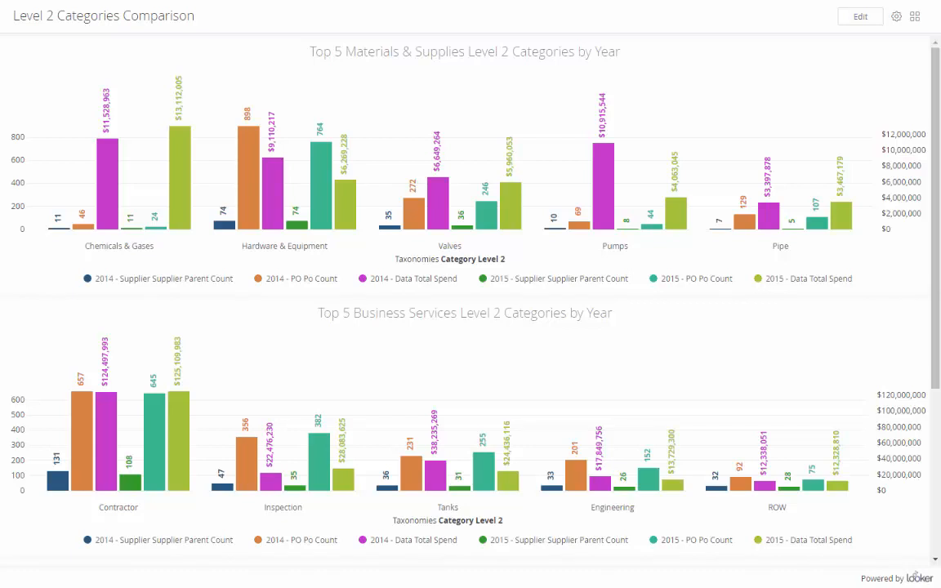
Step: Open the Level 2 Categories Comparison dashboard from personal content to view its Materials & Supplies and Business Services charts
click(916, 18)
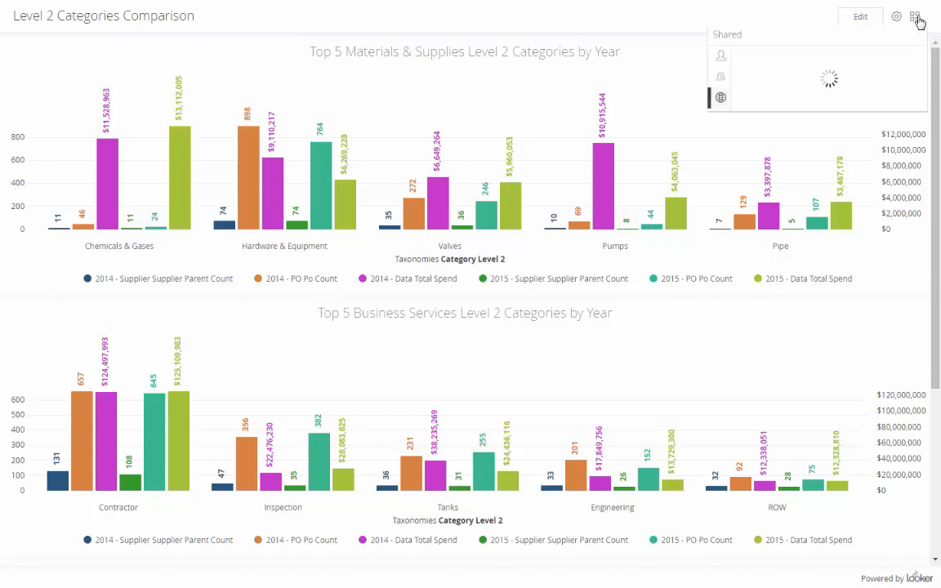
click(722, 57)
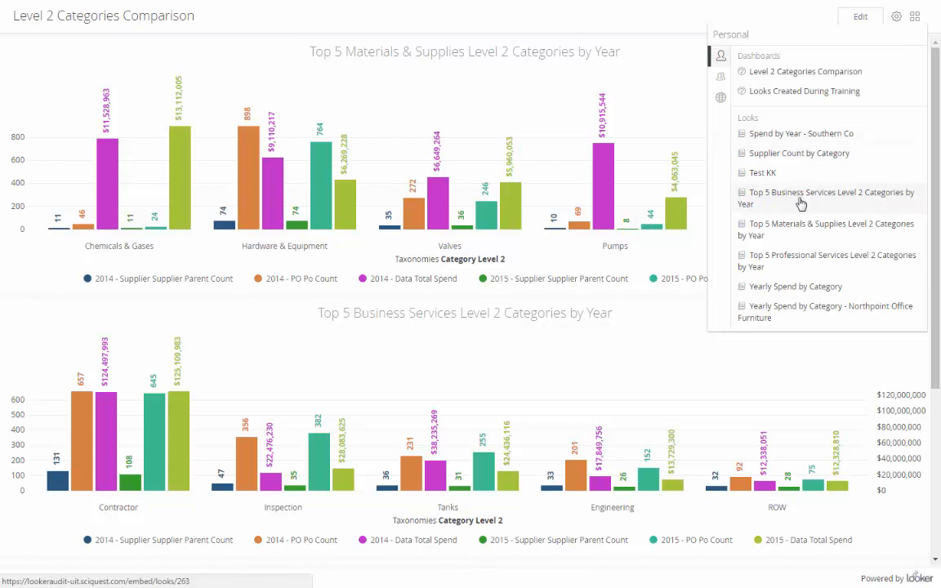
Step: Put the dashboard into edit mode and review its Looks list, cancelling without changes
click(858, 19)
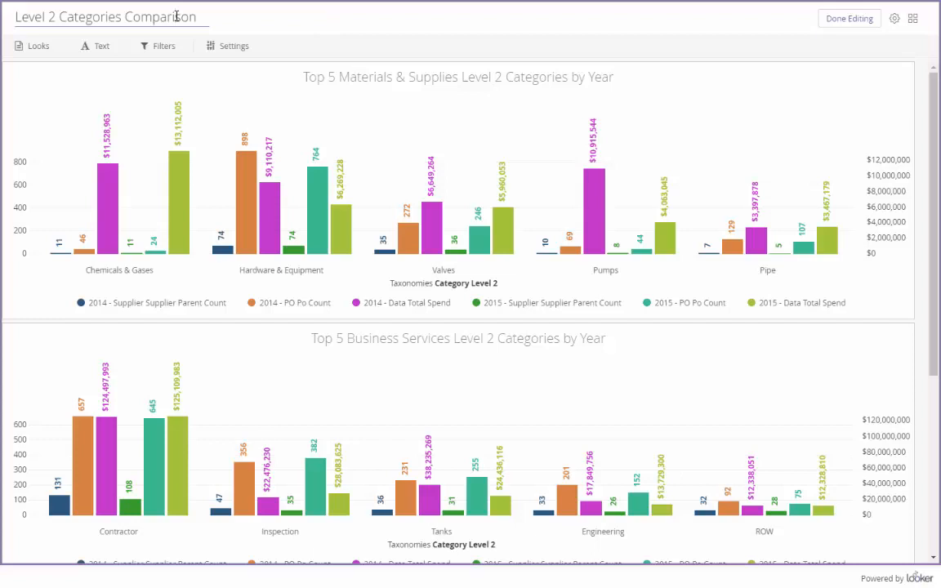
drag(207, 19, 6, 13)
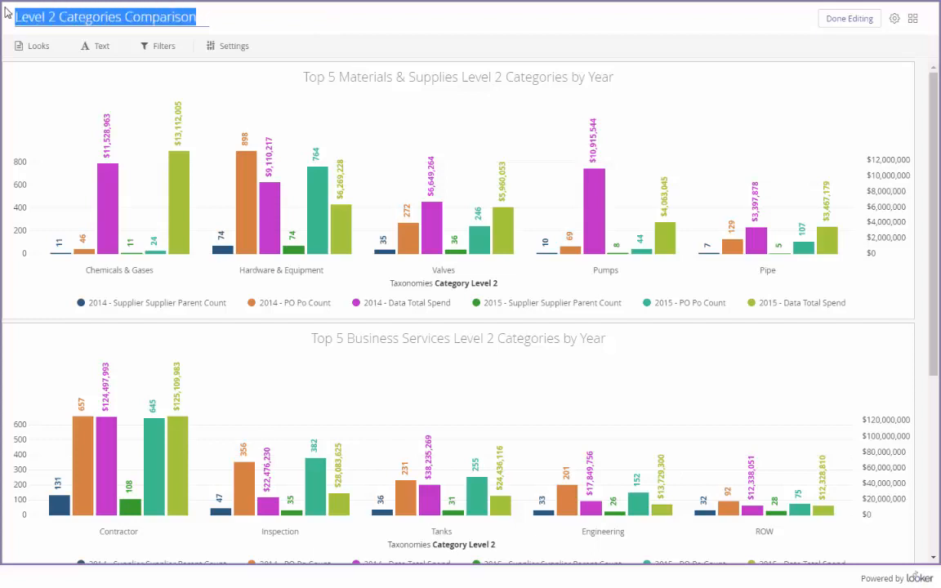
click(233, 14)
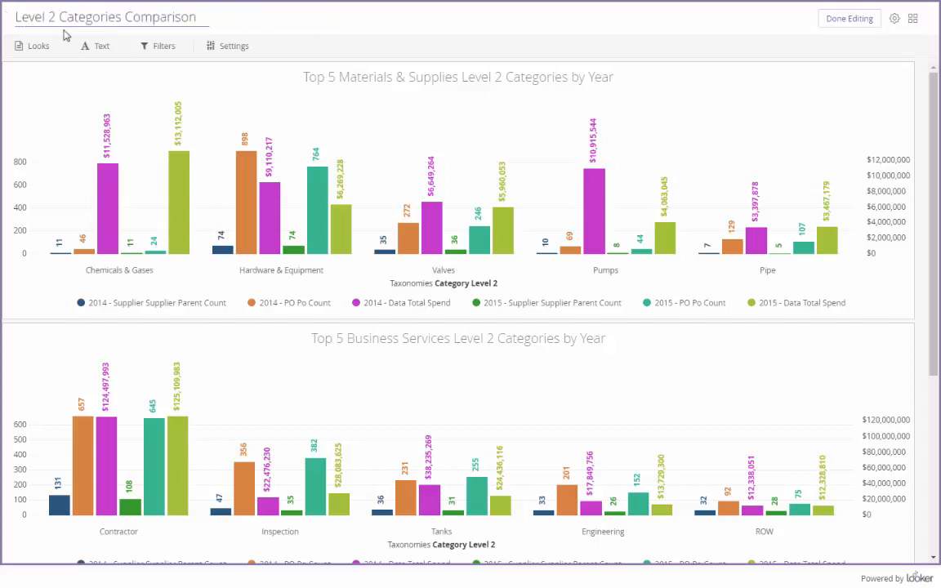
click(33, 48)
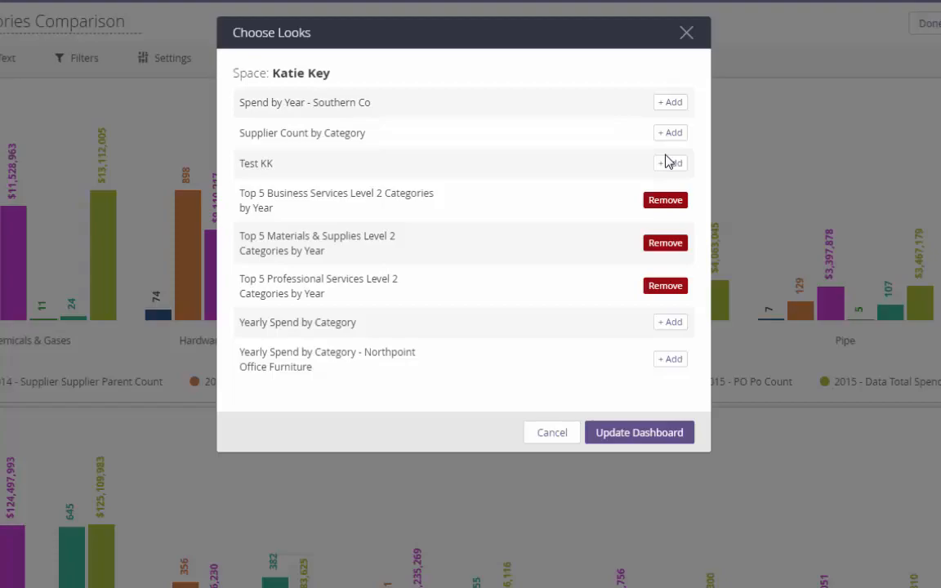
click(552, 432)
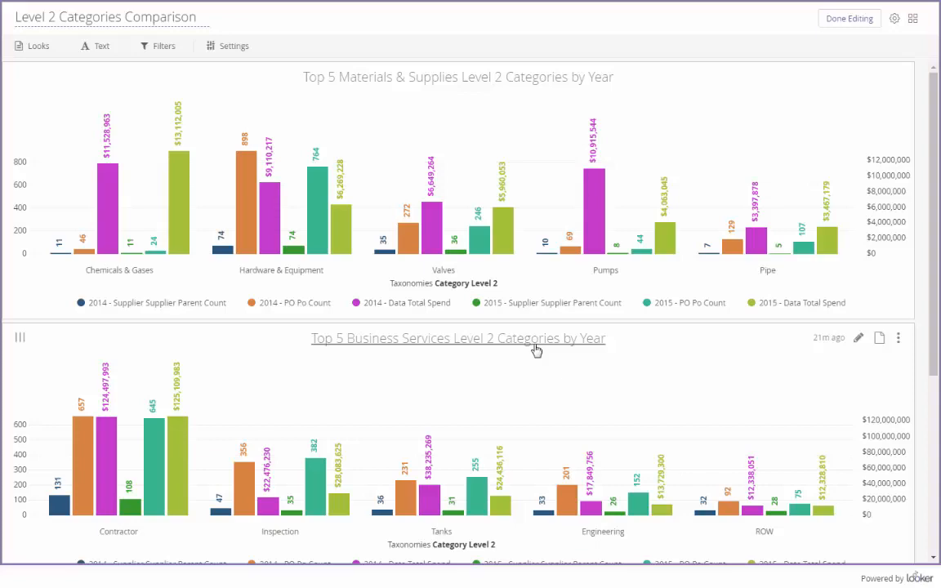
Step: Add a 'Summary Text' tile reading 'This is a summary of the dashboard and Looks seen within:'
click(94, 48)
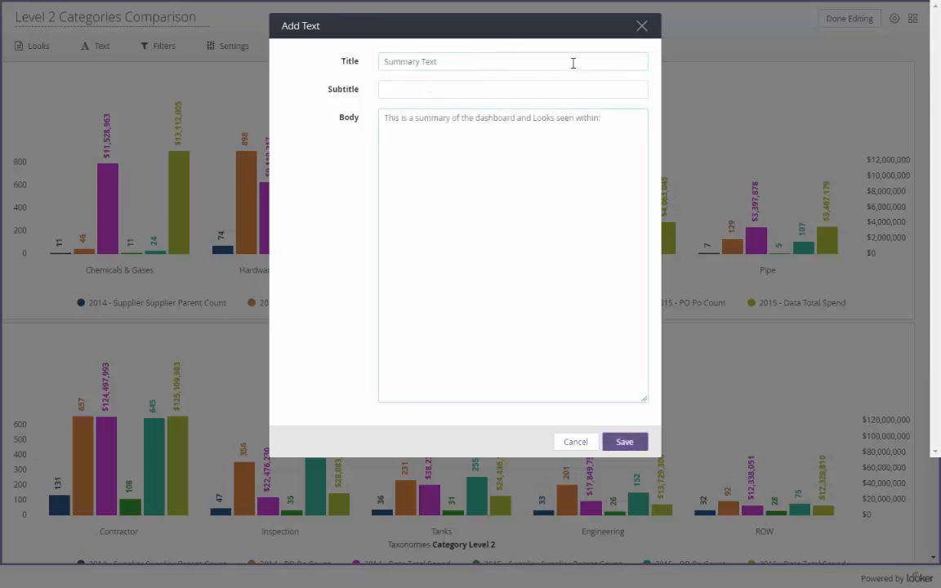
click(624, 441)
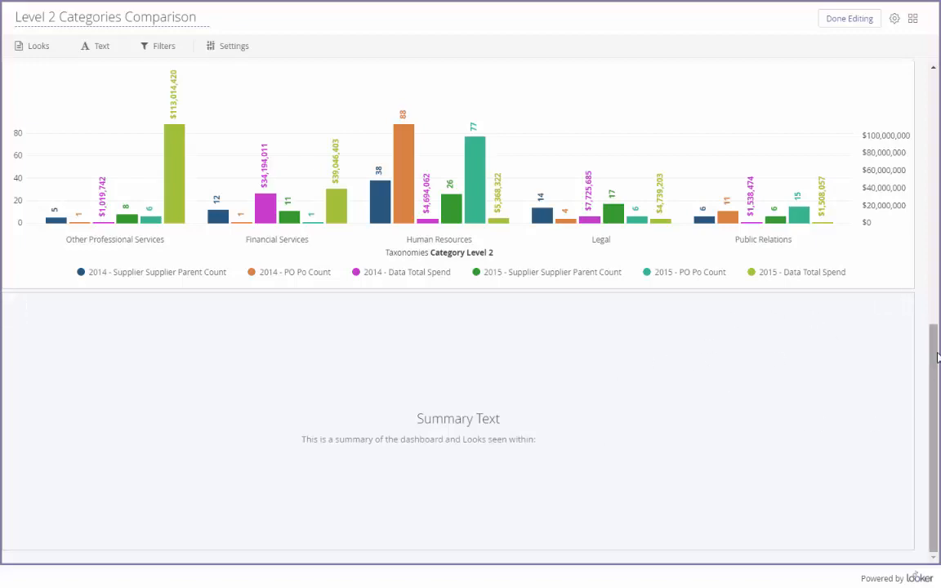
drag(937, 357, 937, 104)
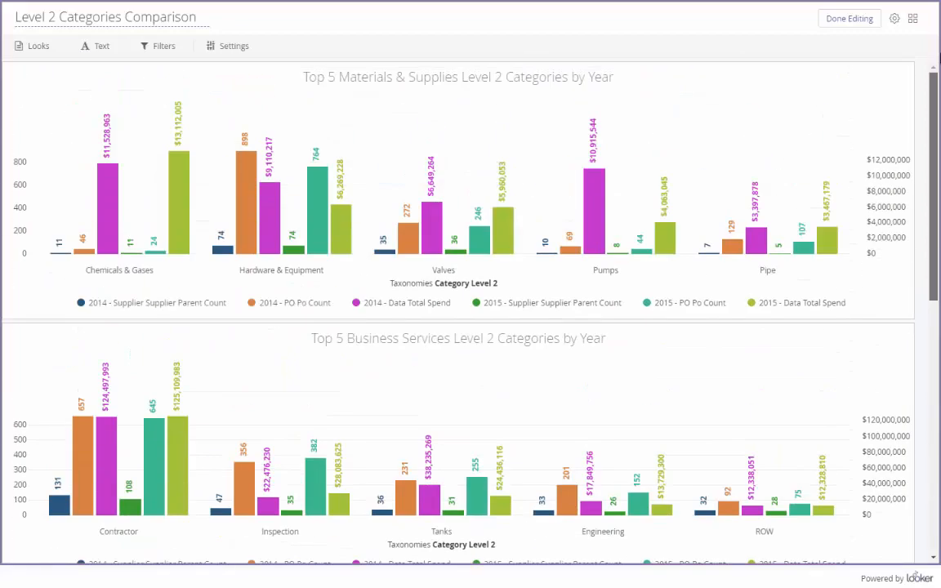
click(163, 46)
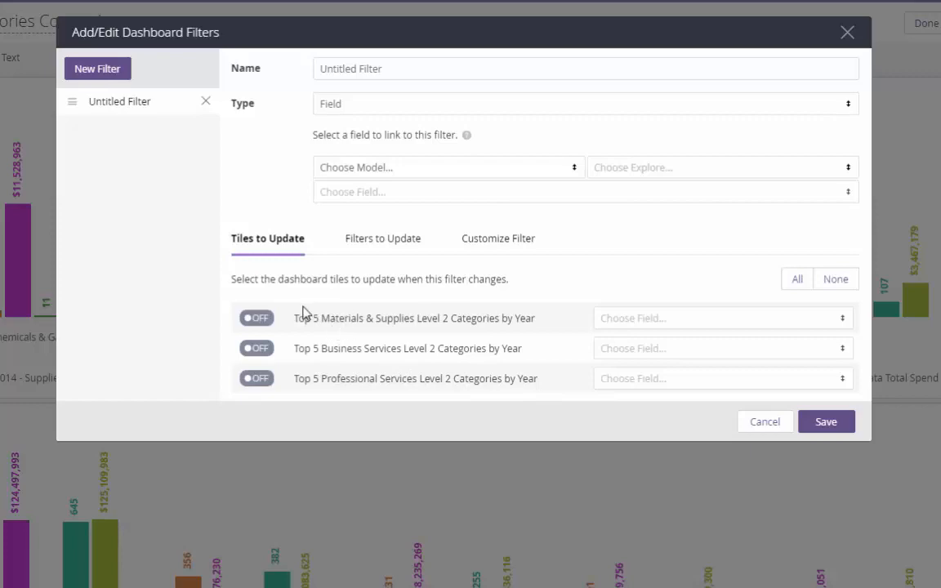
click(262, 320)
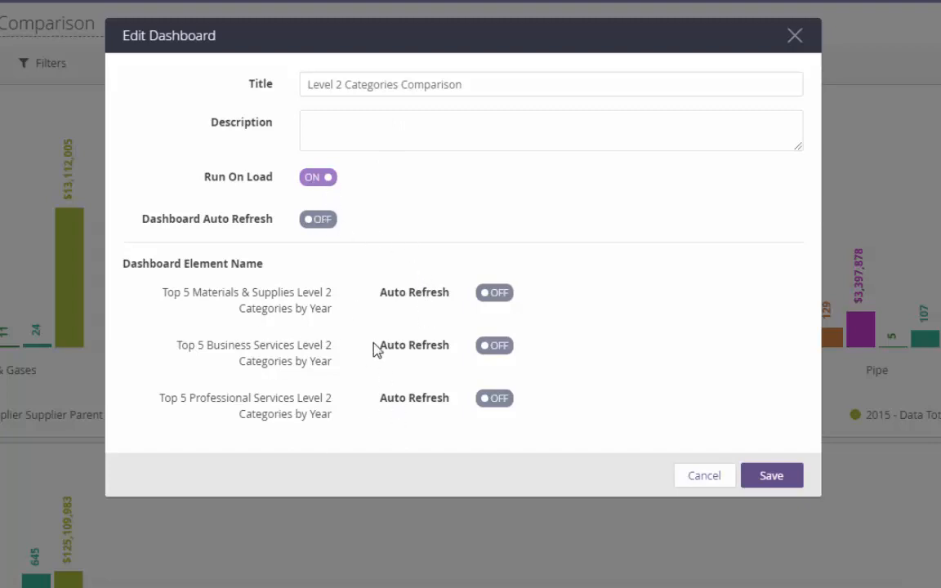
click(690, 446)
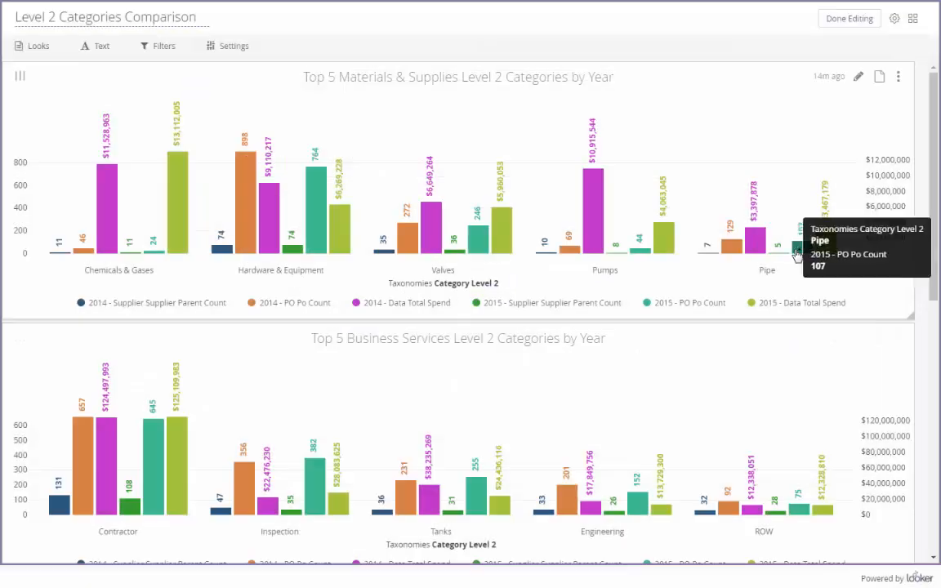
click(858, 79)
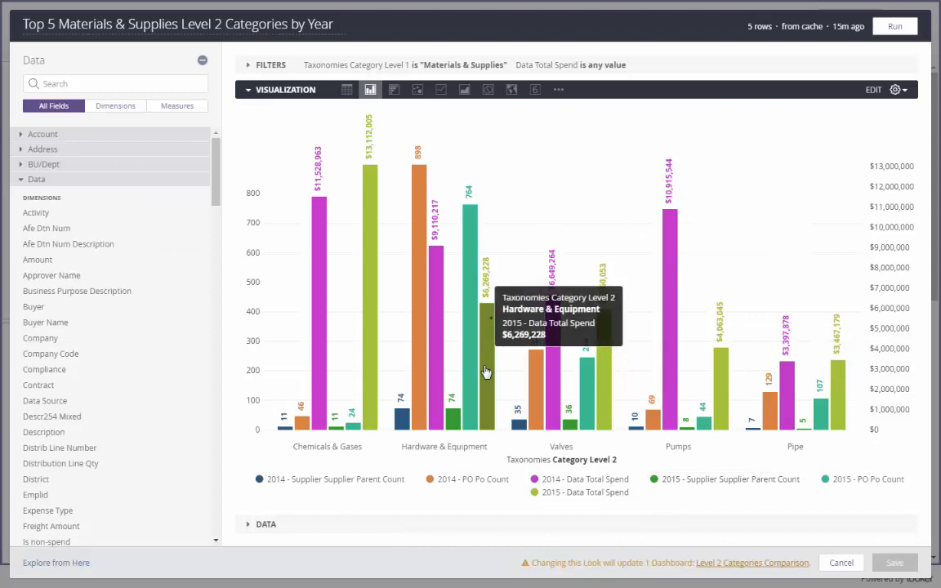
mouse_move(537, 417)
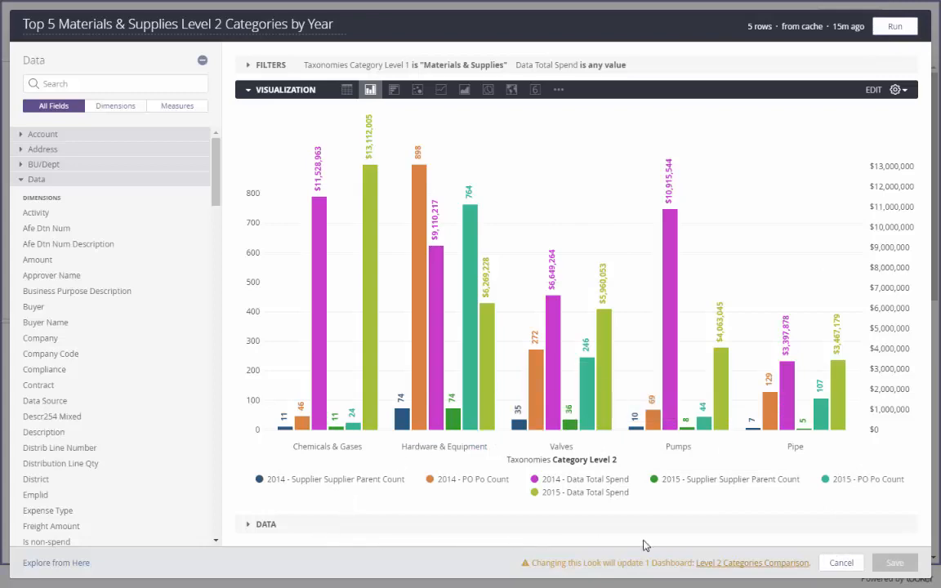
click(841, 562)
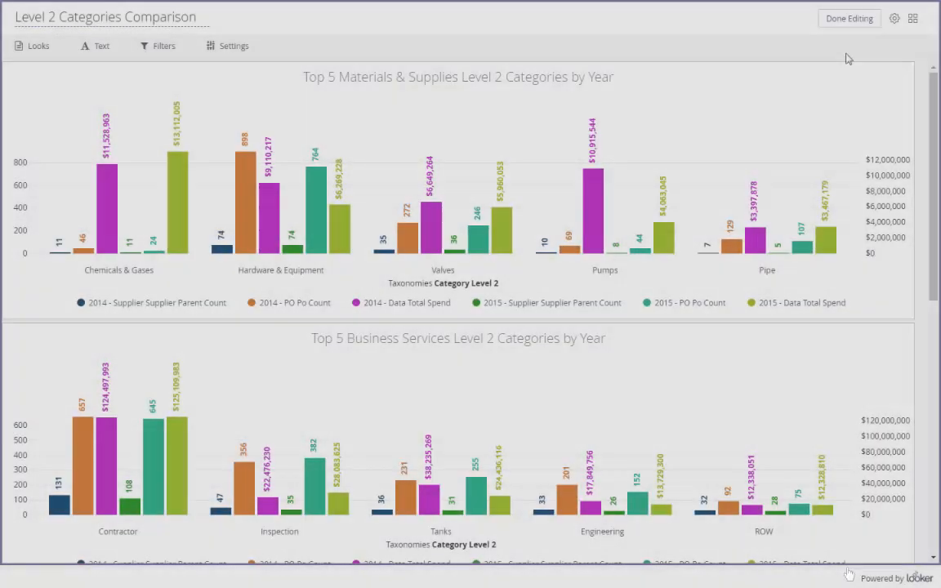
Step: Finish dashboard editing and open the original Materials & Supplies Look, briefly entering and leaving its editor
click(849, 18)
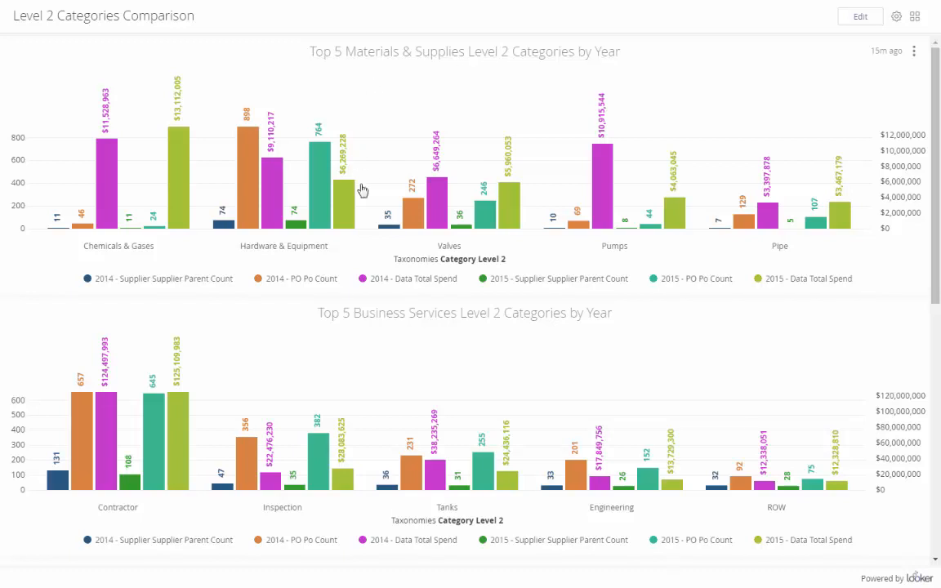
click(914, 53)
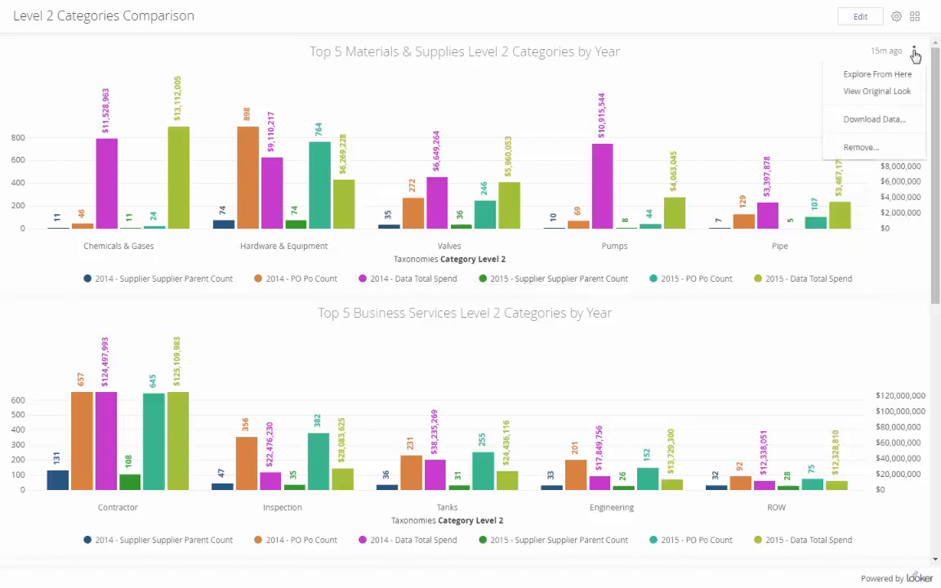
click(878, 93)
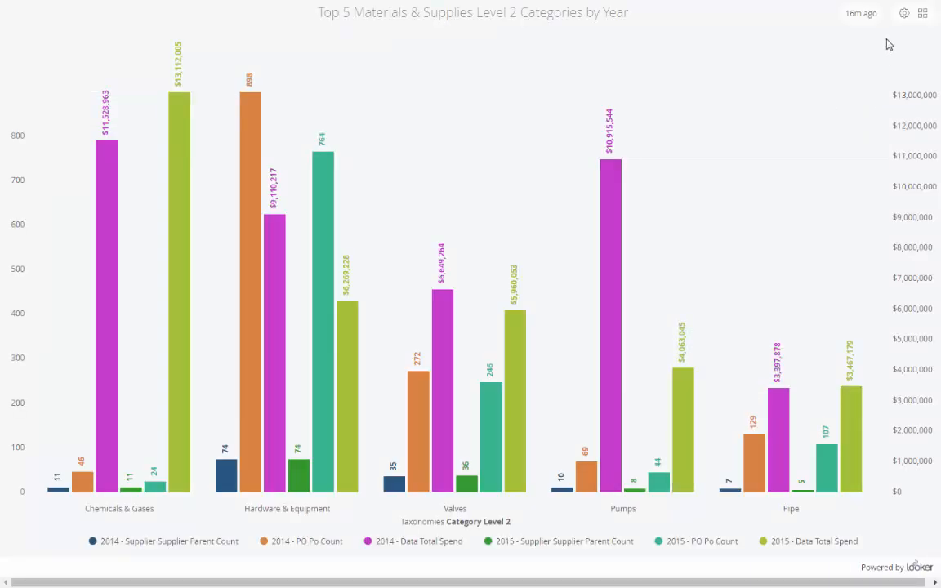
click(904, 14)
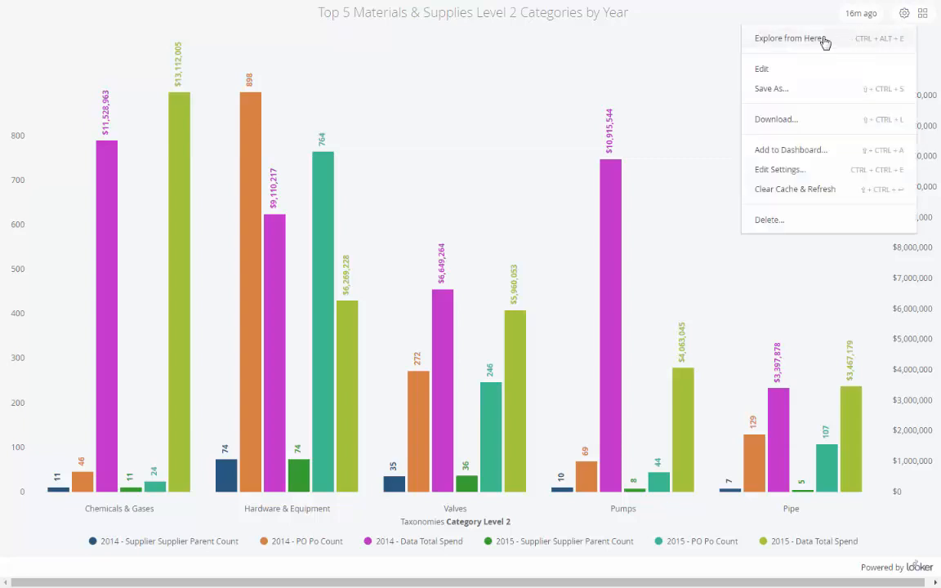
click(789, 72)
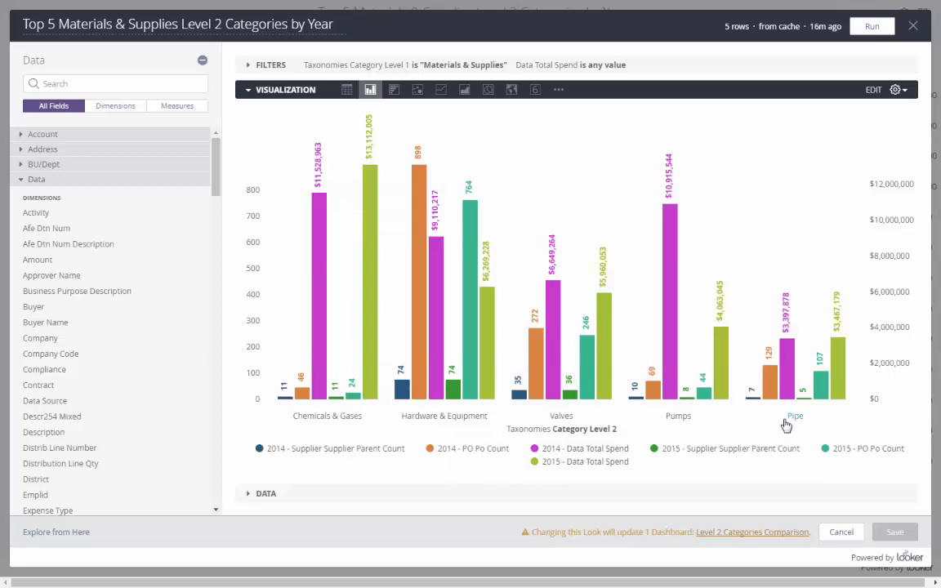
click(841, 532)
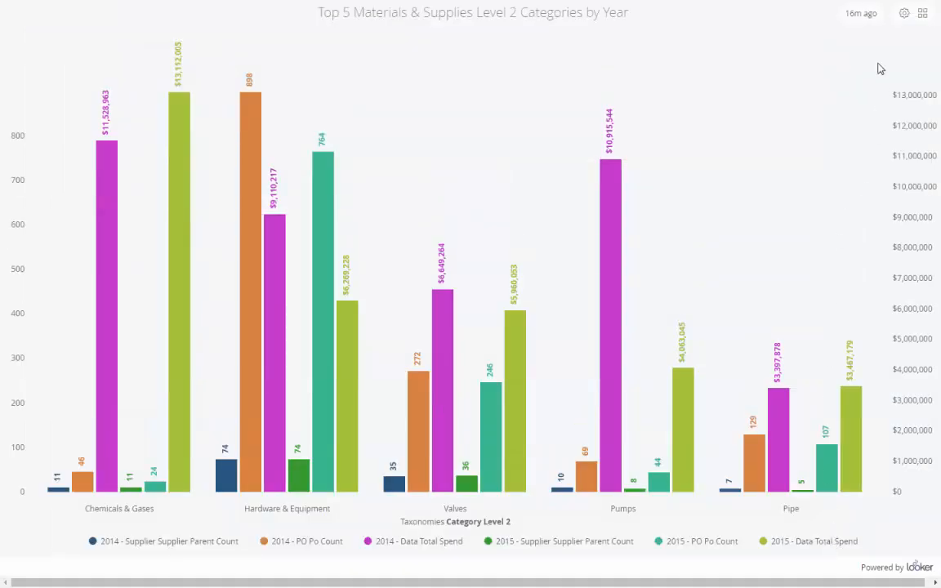
Step: Return to Level 2 Categories Comparison and open the original Business Services Look from its tile
click(923, 16)
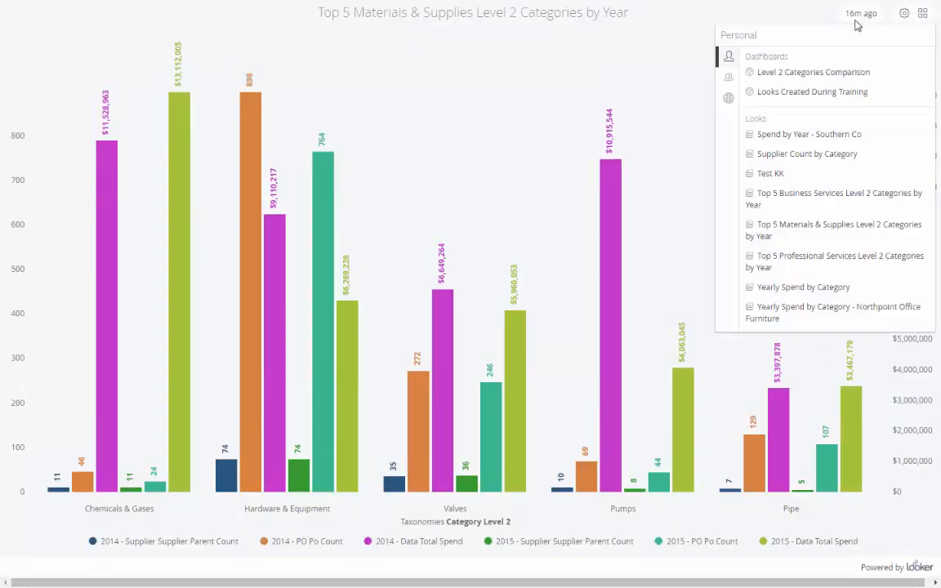
click(771, 81)
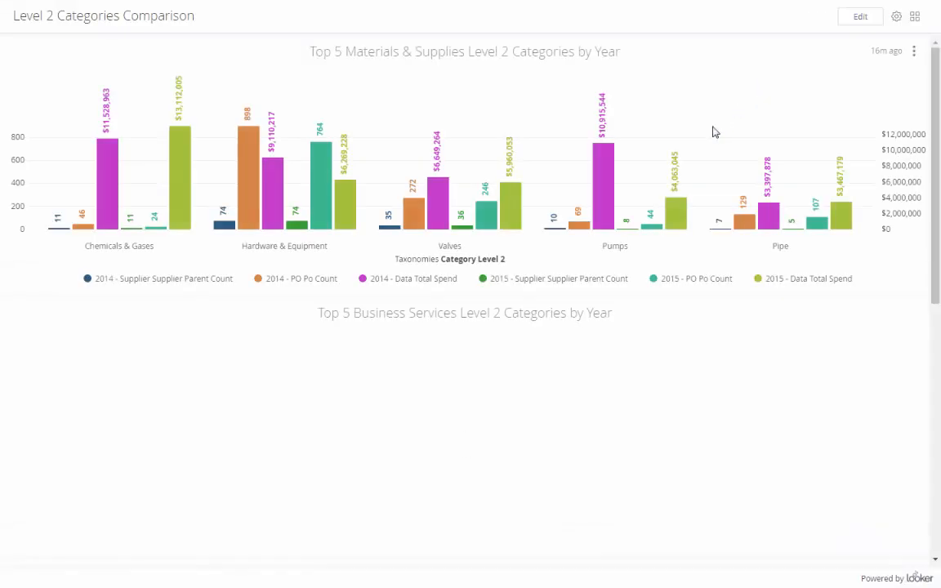
scroll(627, 334, down, 1)
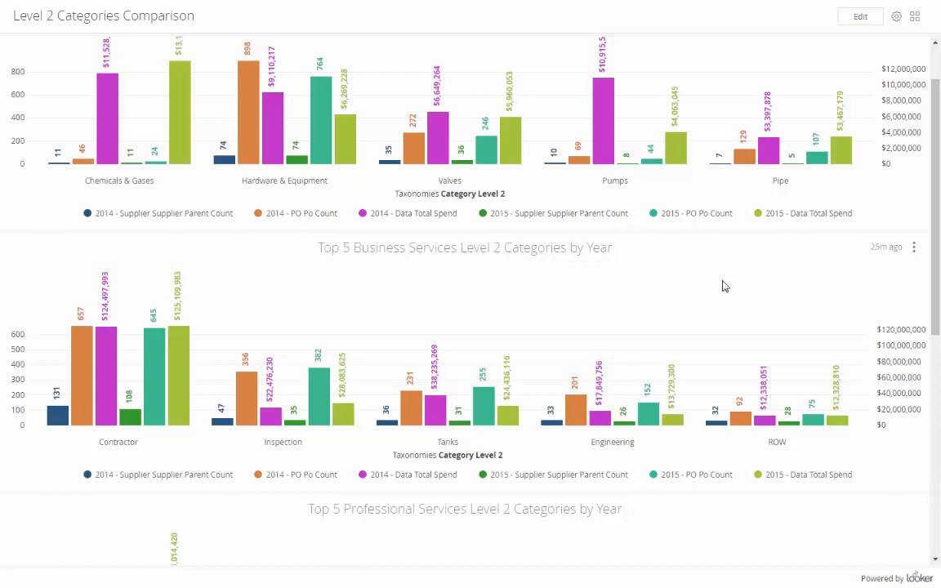
click(914, 248)
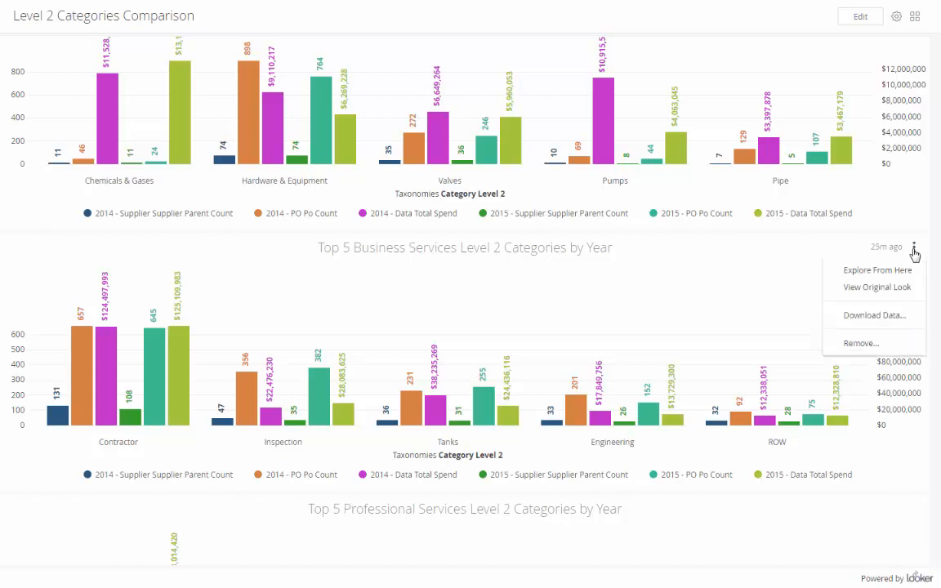
click(869, 290)
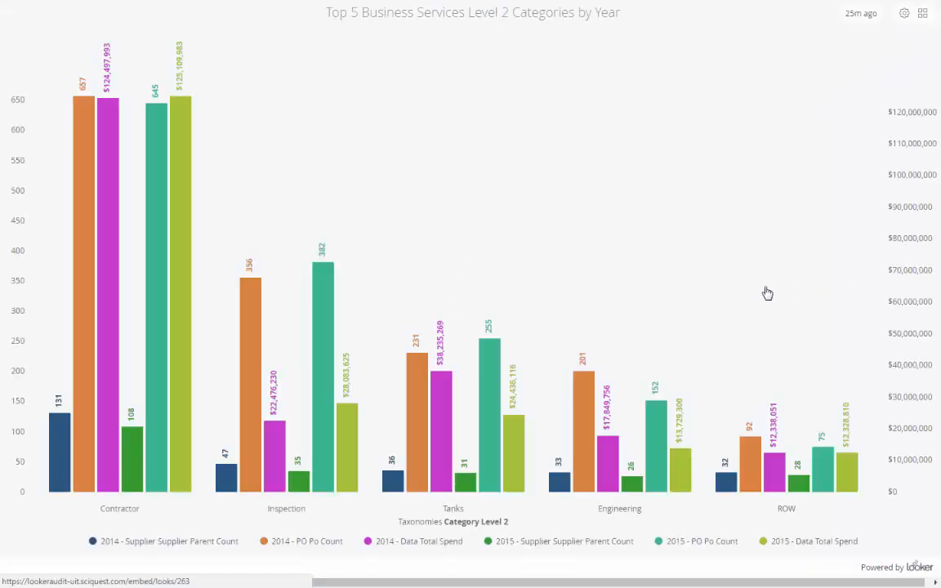
Step: Edit the Business Services Look to remove the Total Spend filter, set row limit 5, rerun and save
click(904, 16)
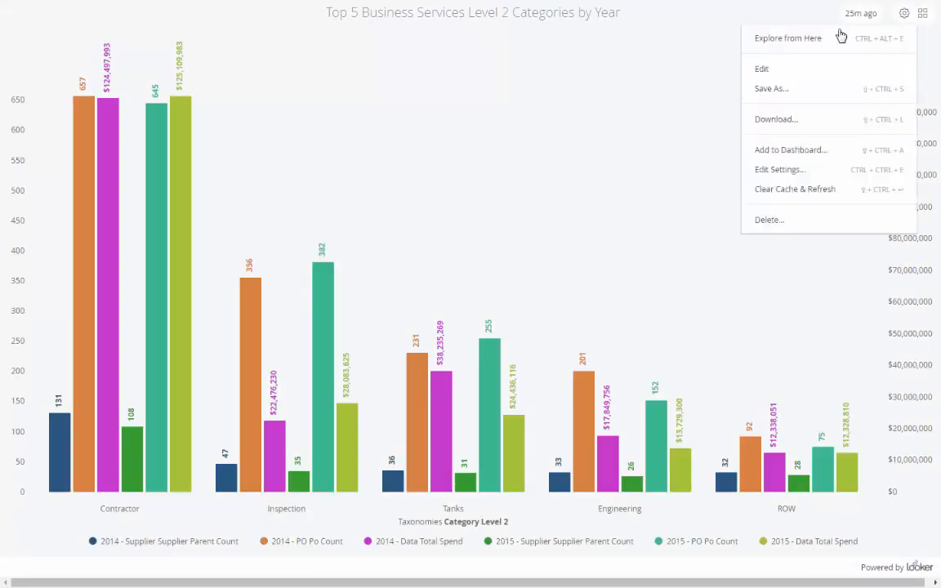
click(790, 72)
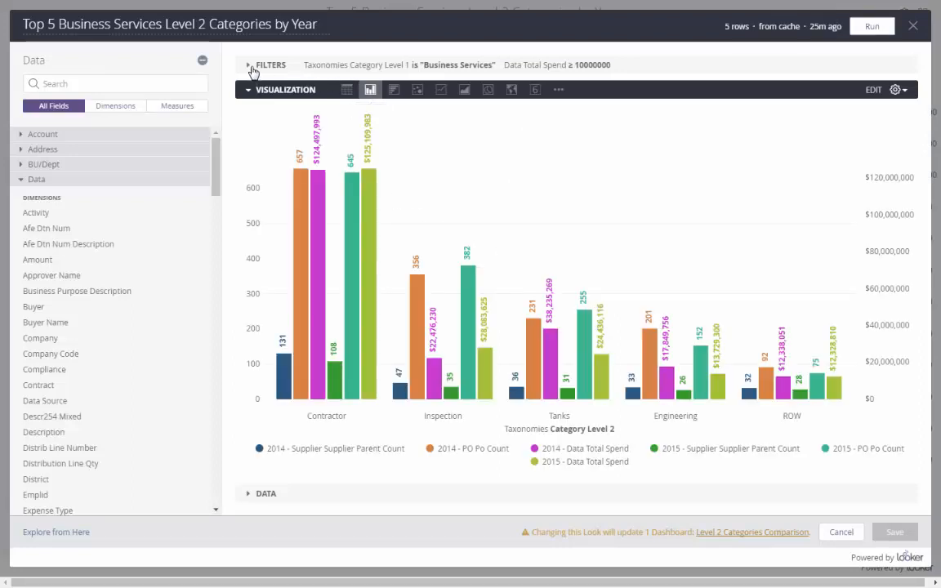
click(254, 73)
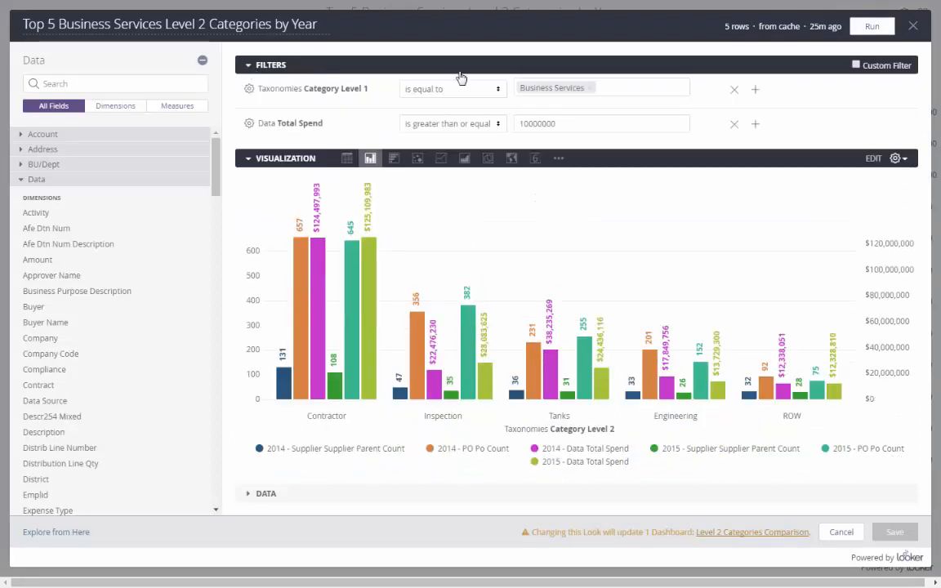
click(734, 128)
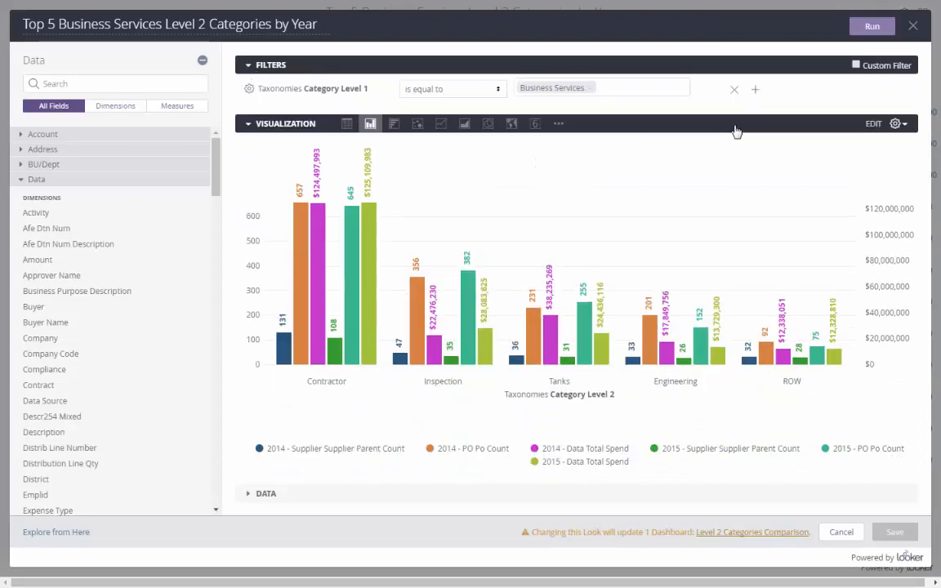
click(270, 494)
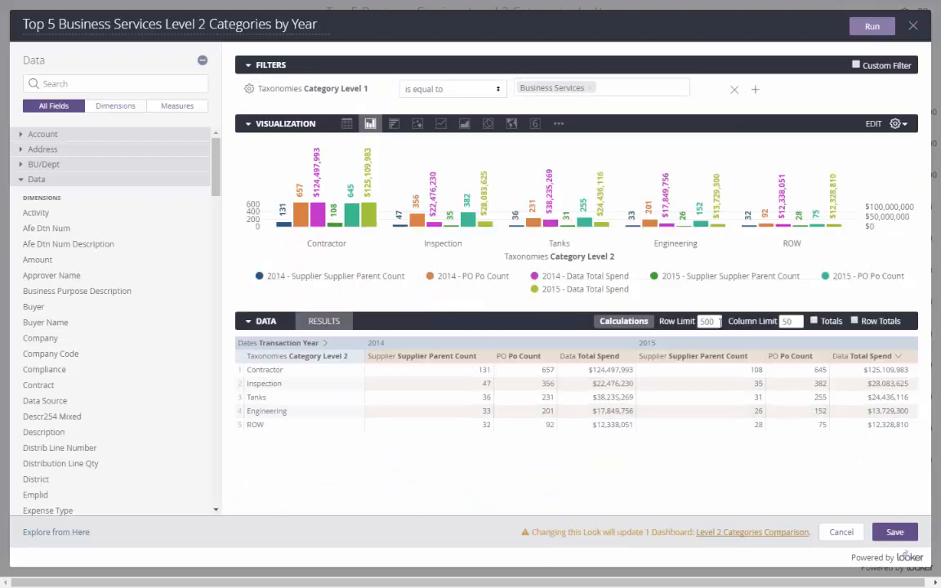
drag(720, 322, 680, 325)
click(869, 30)
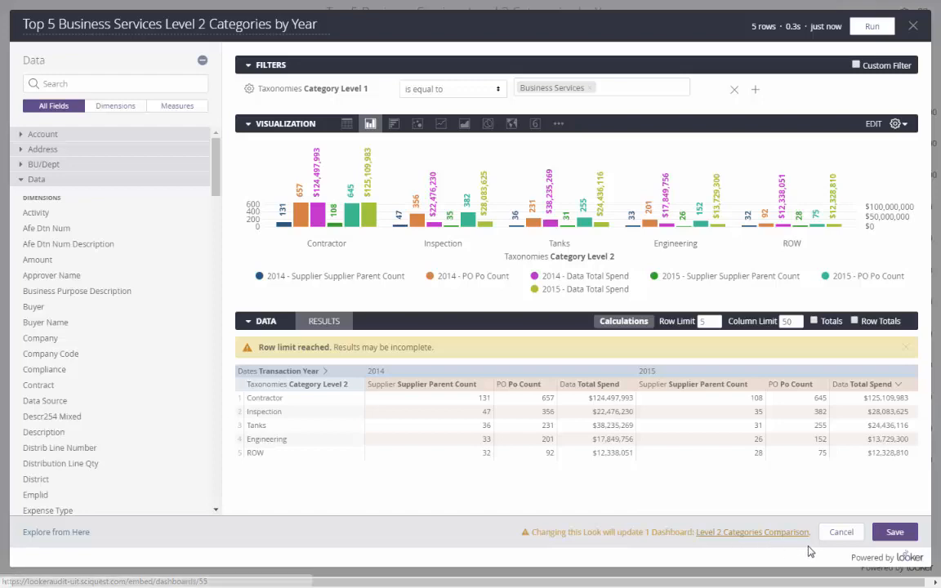
click(894, 531)
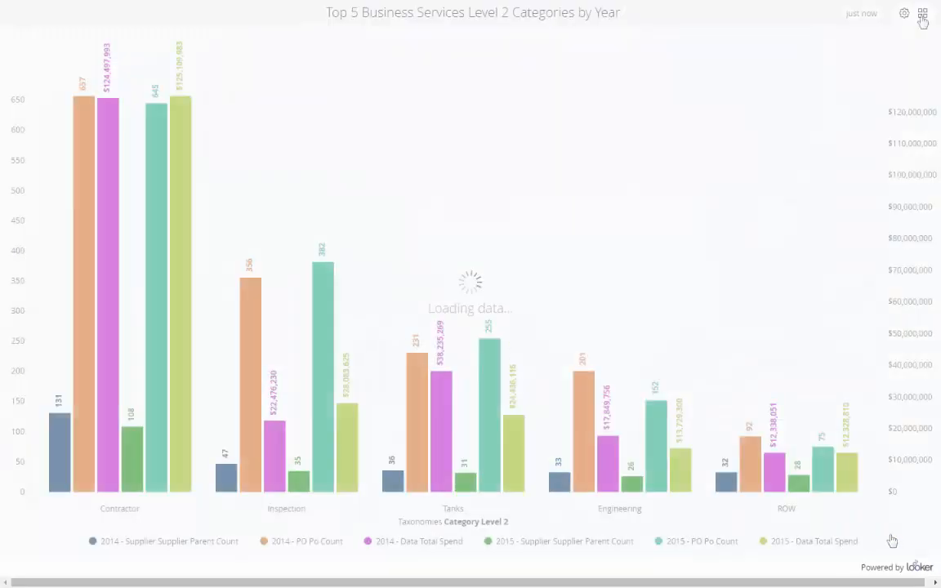
Step: Go back to Level 2 Categories Comparison from personal dashboards and switch it into edit mode
click(922, 16)
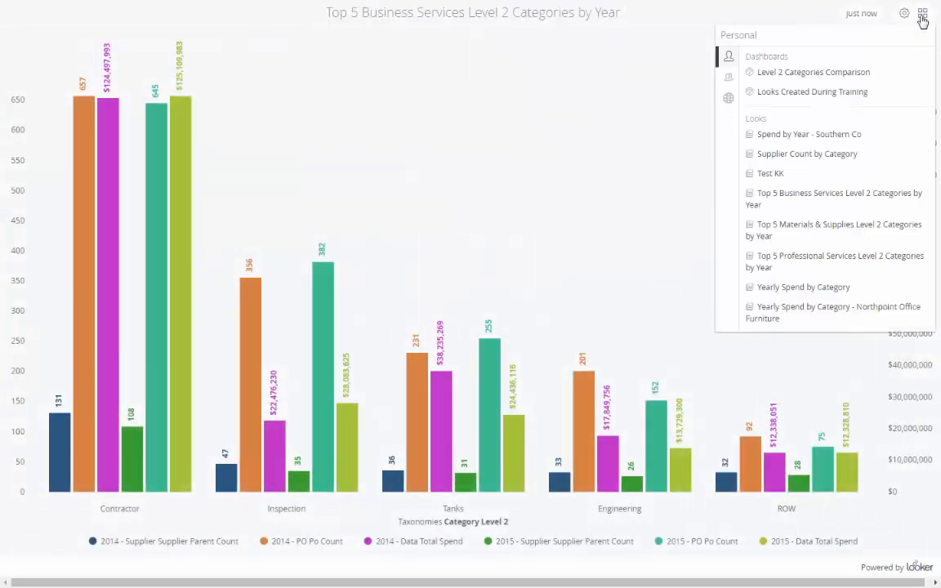
click(796, 77)
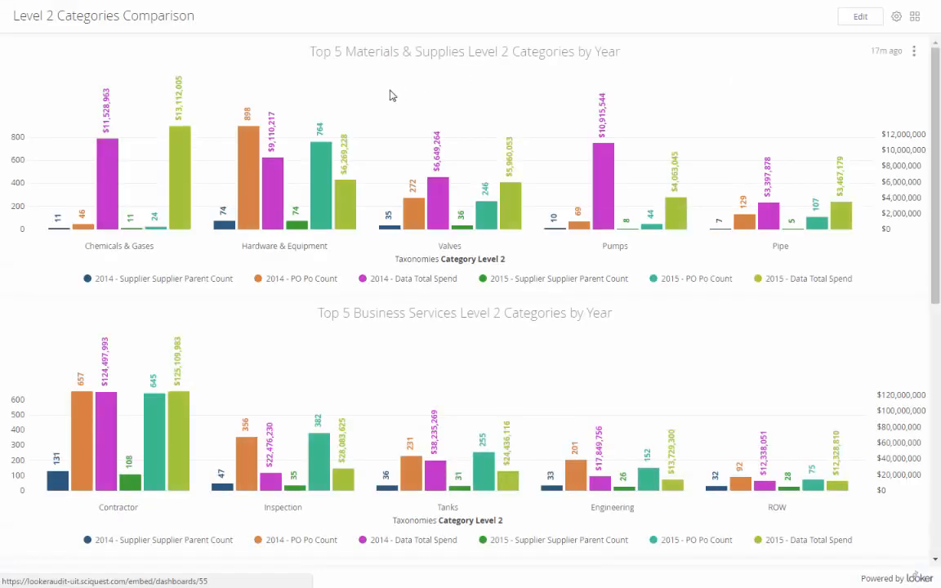
mouse_move(516, 479)
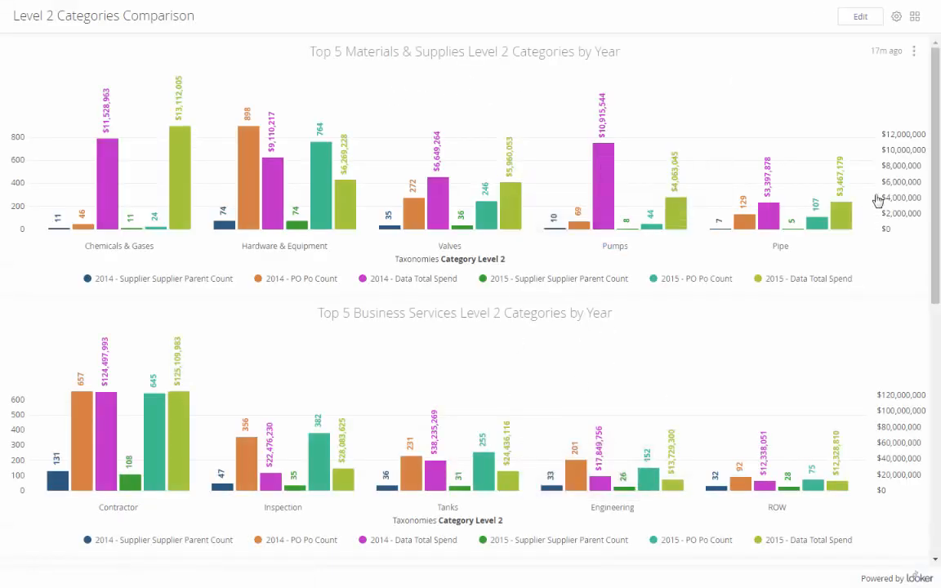
drag(937, 119, 939, 94)
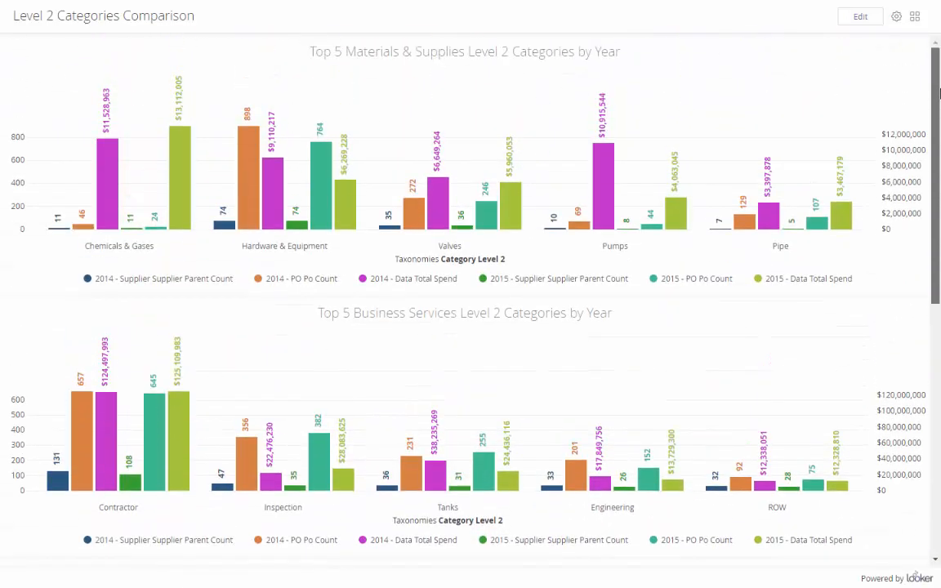
click(859, 16)
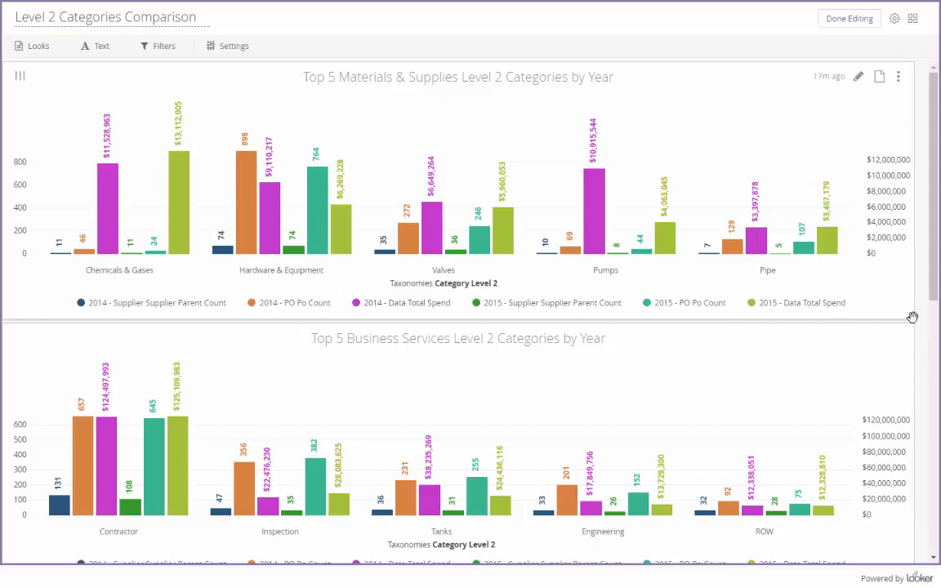
Step: Shrink all four tiles to half width and drag them into a two-by-two grid
drag(911, 319, 432, 249)
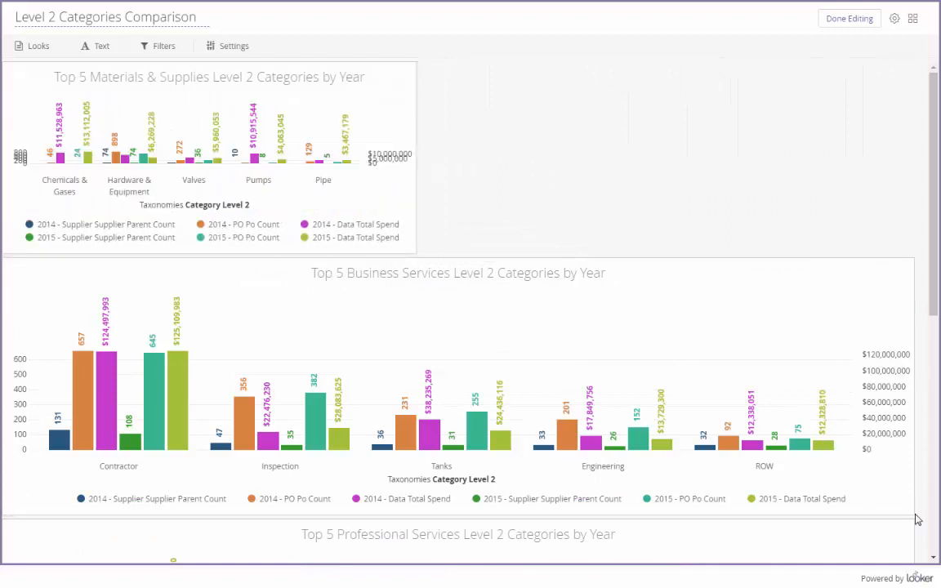
drag(909, 511, 409, 449)
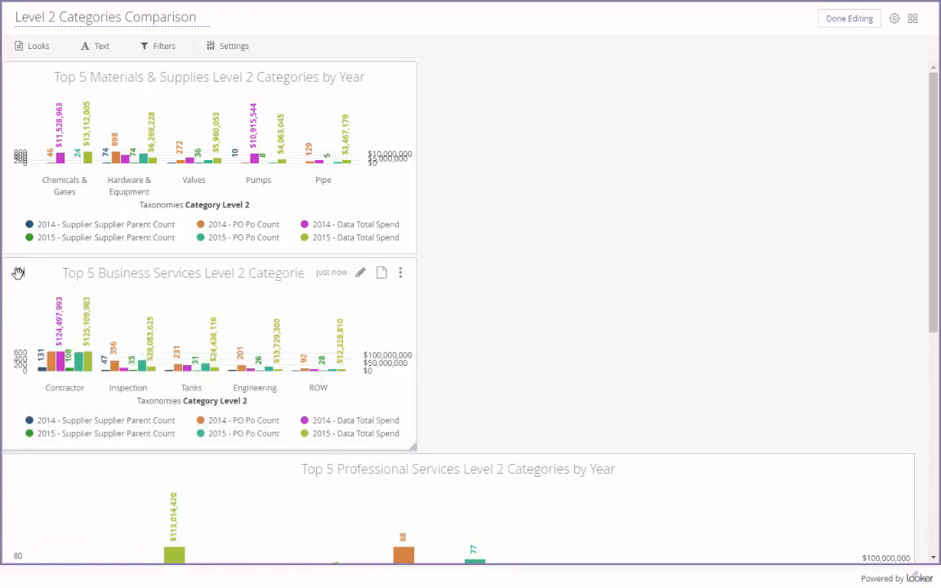
drag(19, 273, 437, 76)
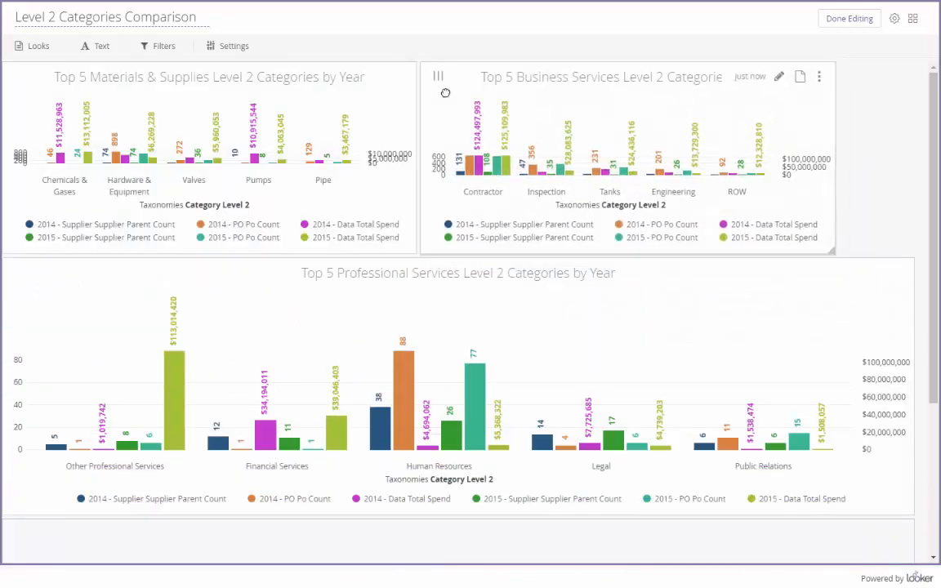
drag(918, 524, 735, 492)
drag(909, 546, 410, 468)
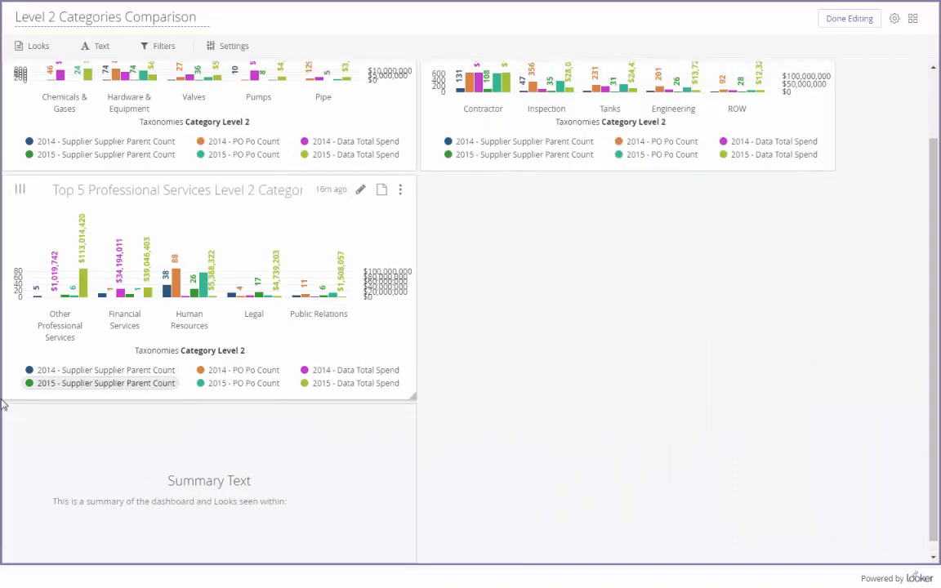
drag(17, 418, 454, 229)
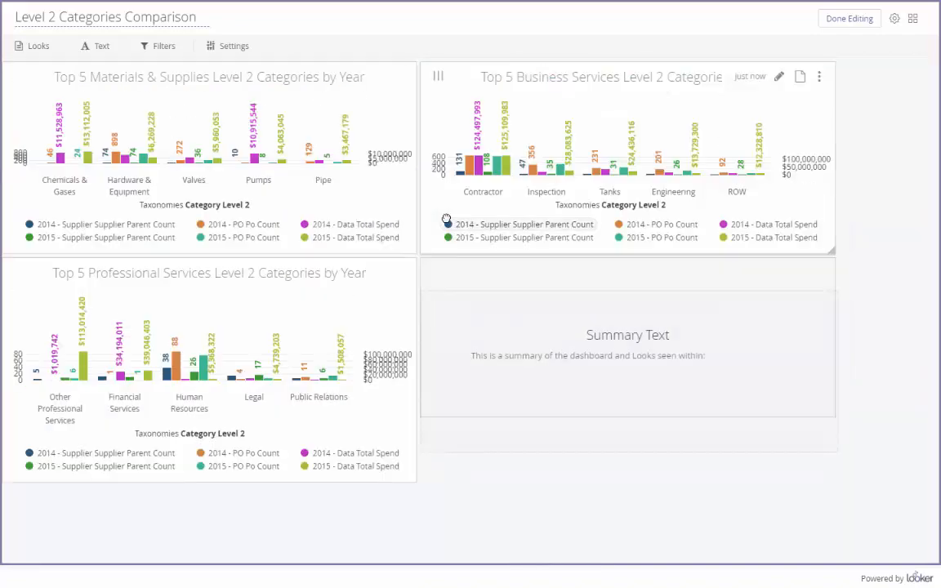
drag(837, 414, 833, 478)
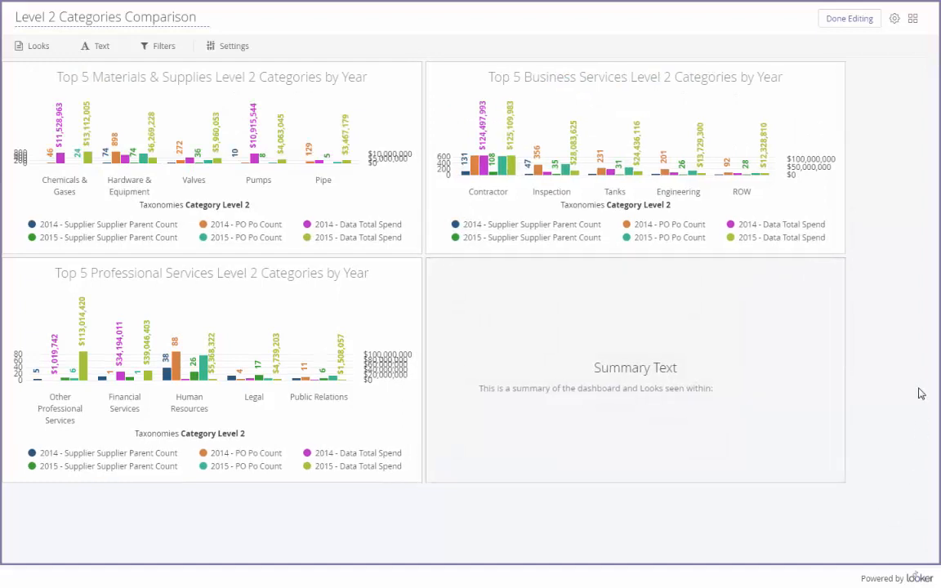
click(849, 21)
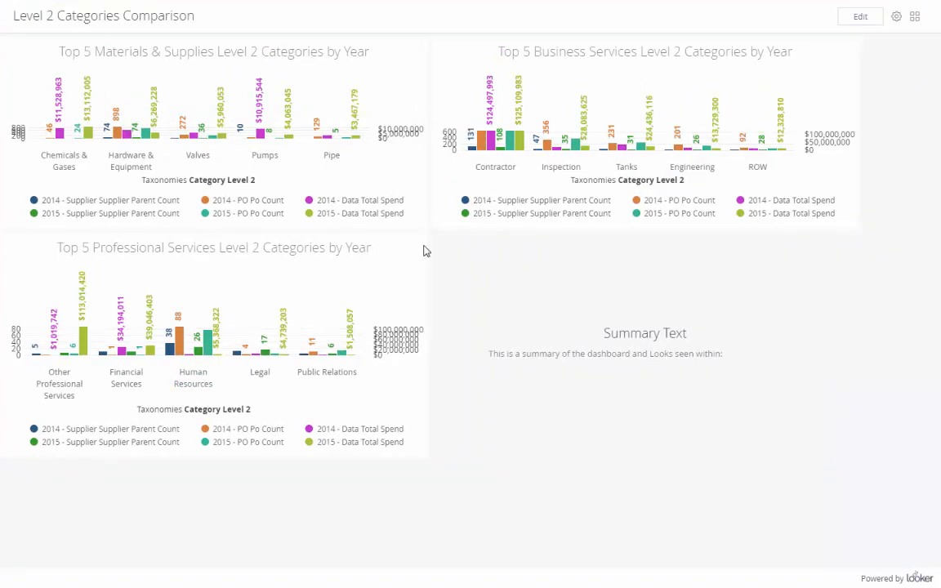
Step: Enlarge the Materials & Supplies, Business Services and Professional Services tiles so the grid is even
click(858, 17)
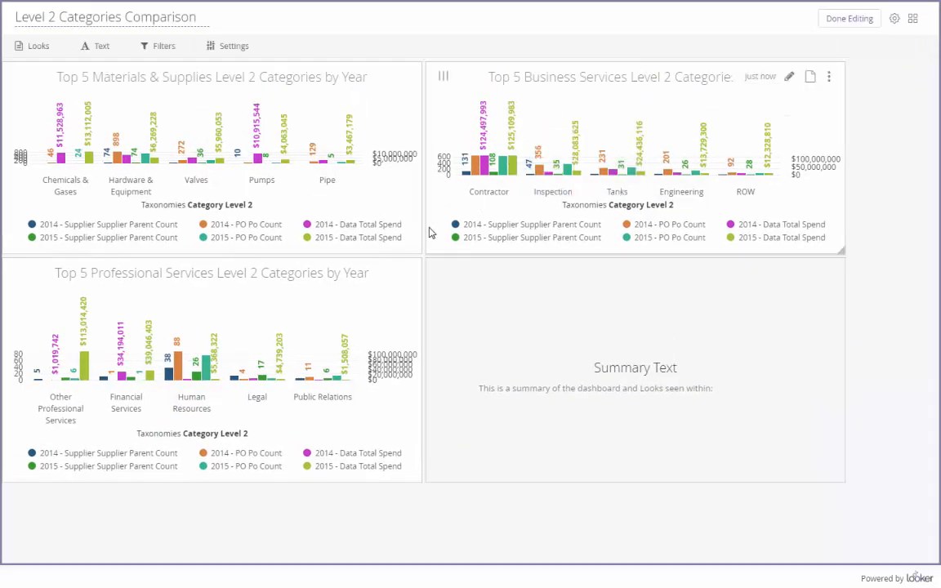
drag(415, 250, 450, 300)
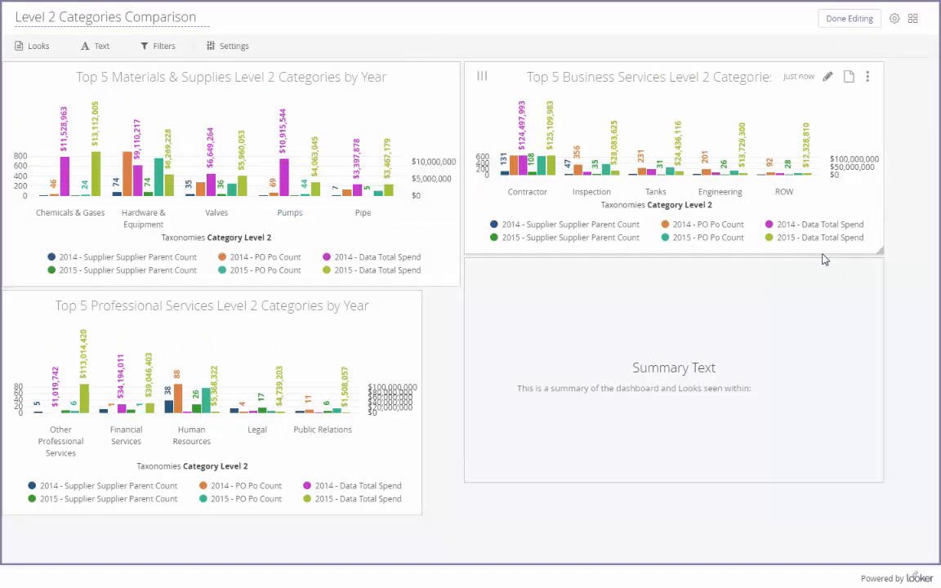
drag(876, 246, 875, 284)
drag(416, 510, 453, 521)
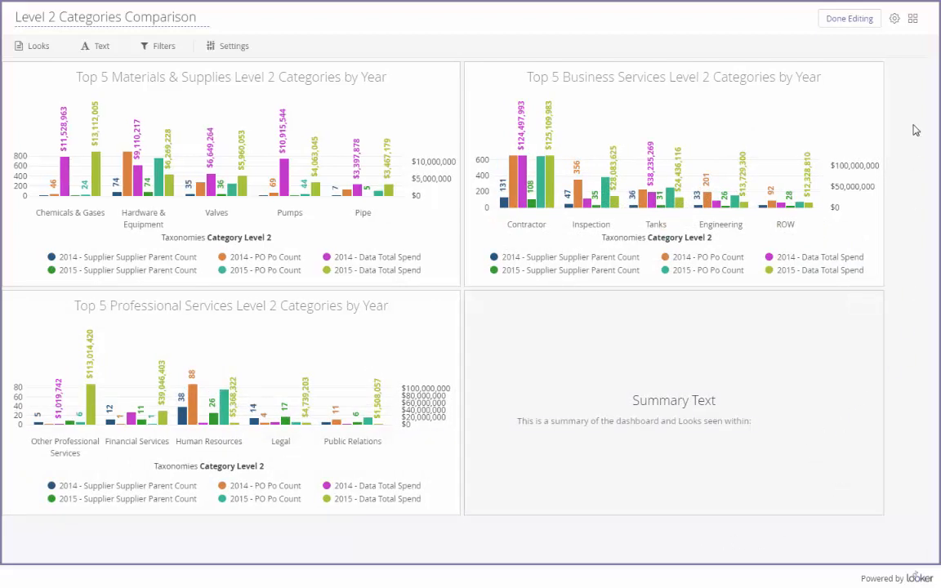
click(846, 19)
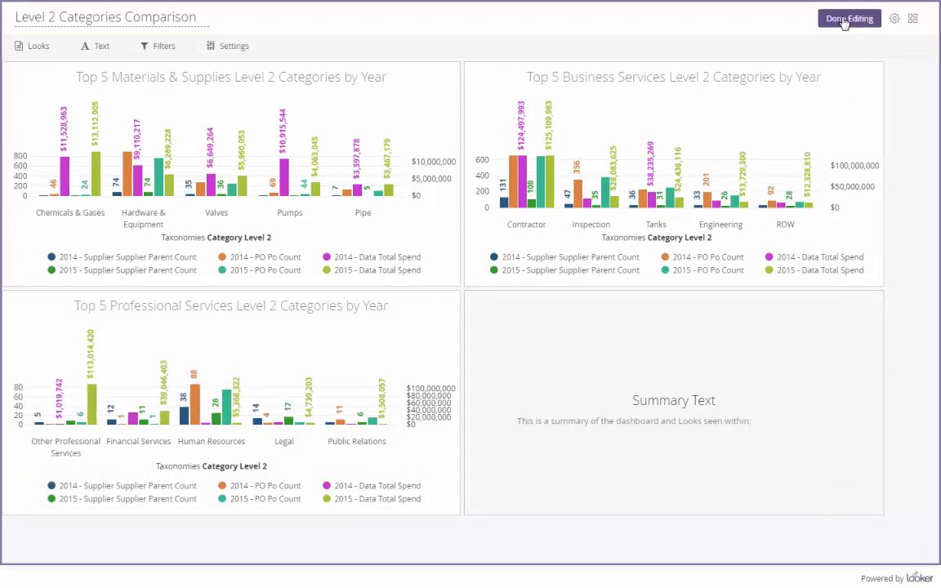